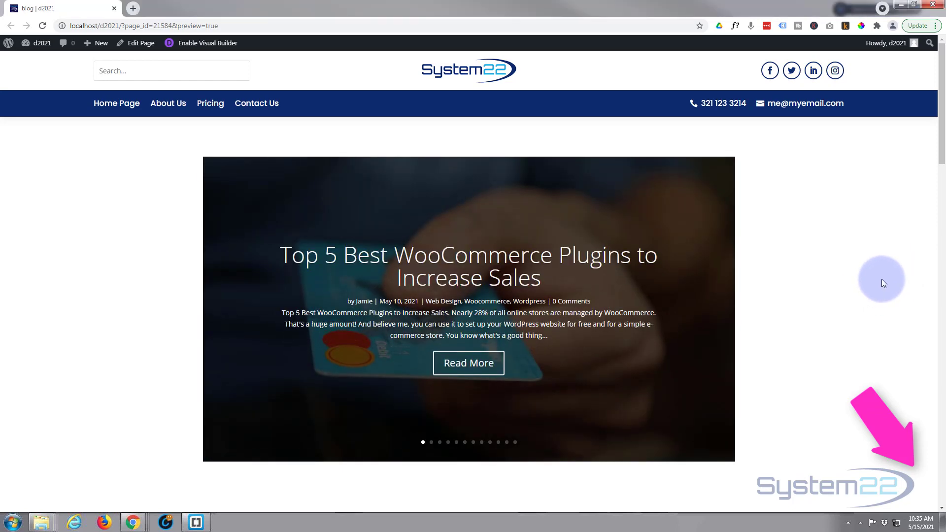
Step: Open the site dashboard in a new browser tab and review the categories assigned to the posts in the posts list
scroll(883, 279, down, 8)
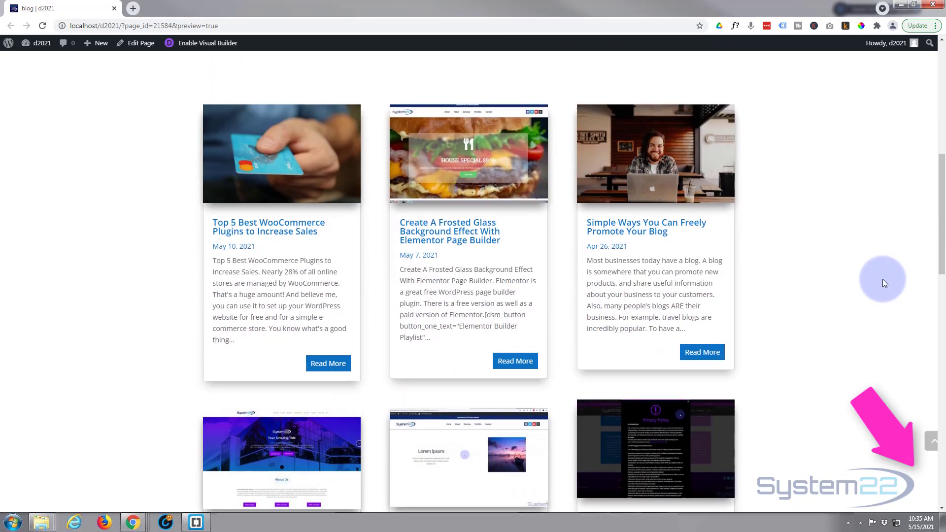
scroll(883, 279, up, 10)
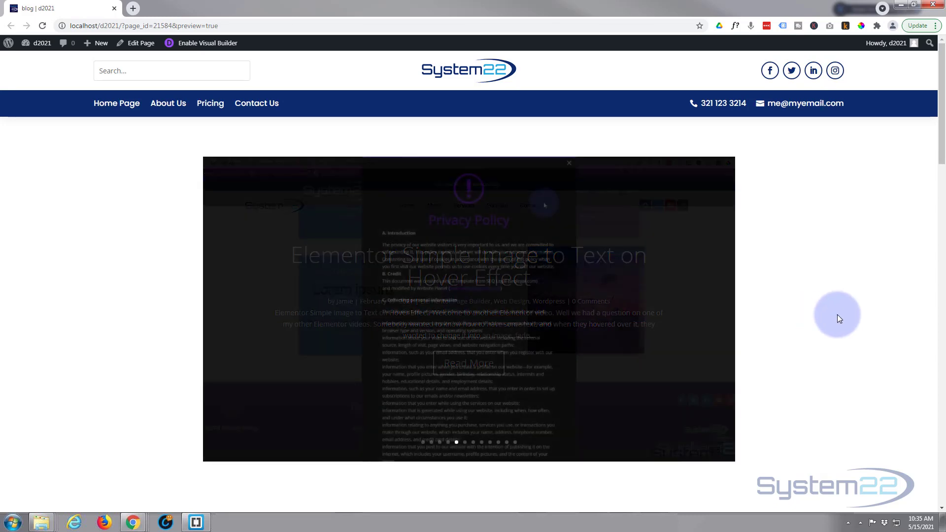
mouse_move(28, 44)
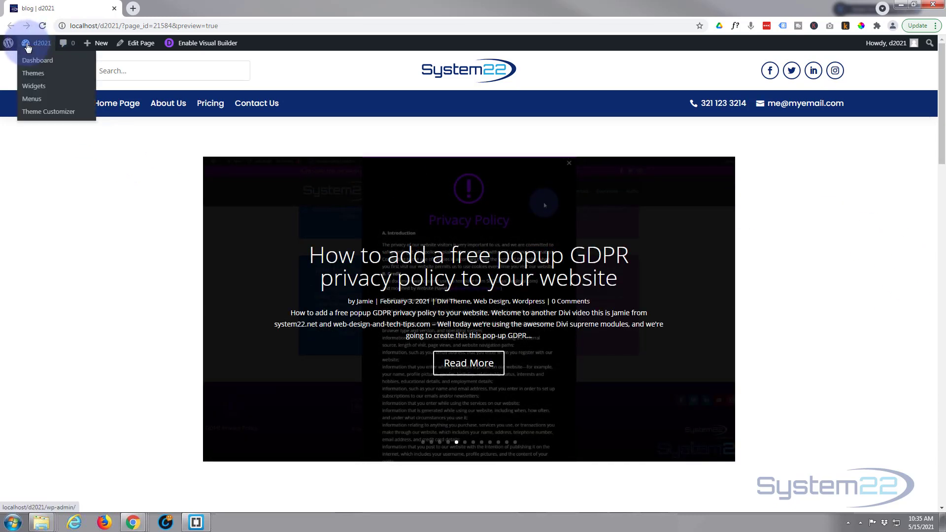
middle_click(29, 64)
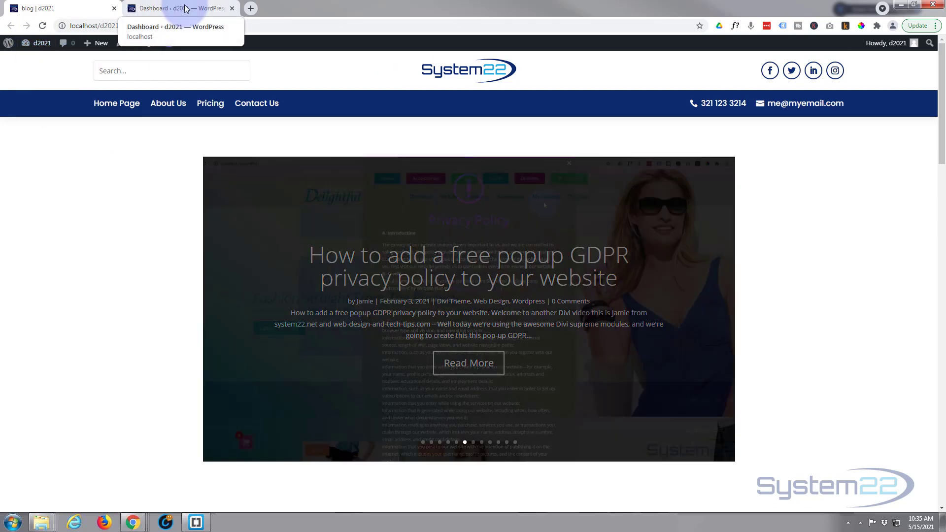
click(185, 8)
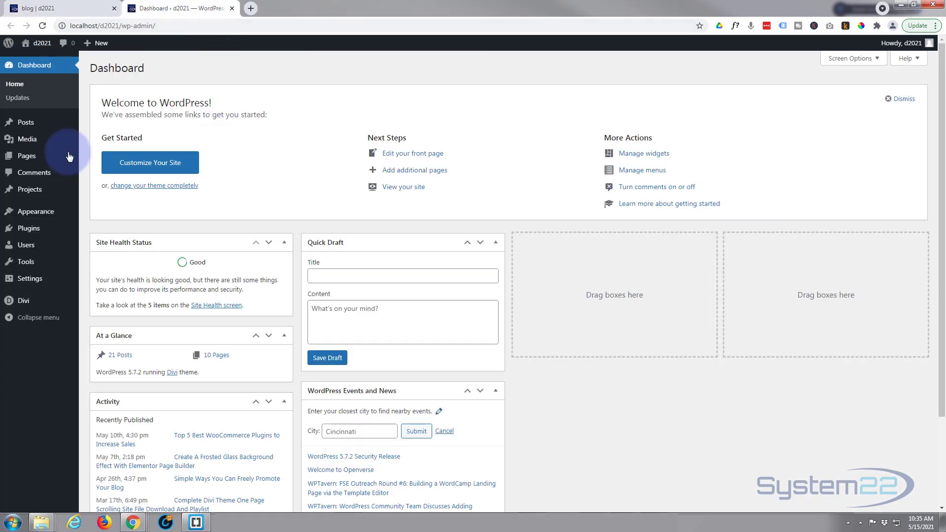
click(24, 126)
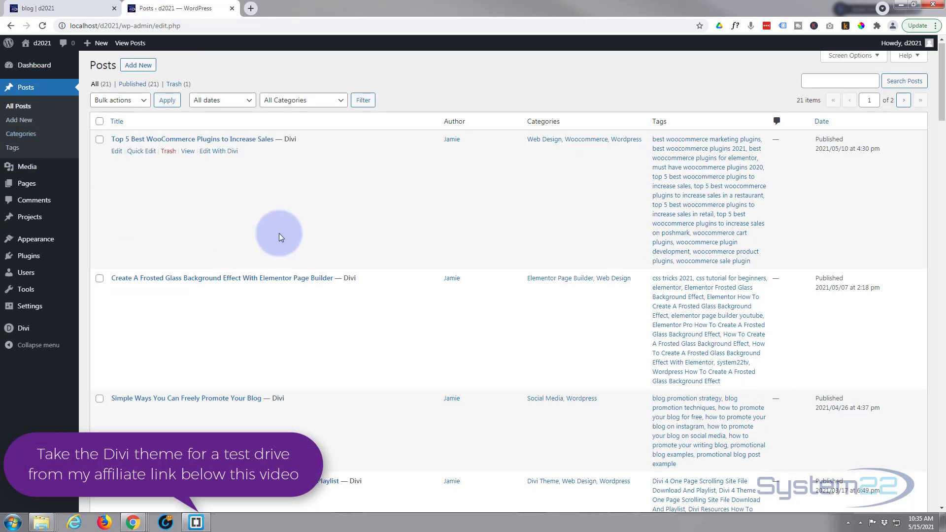
scroll(279, 234, down, 4)
scroll(279, 238, up, 4)
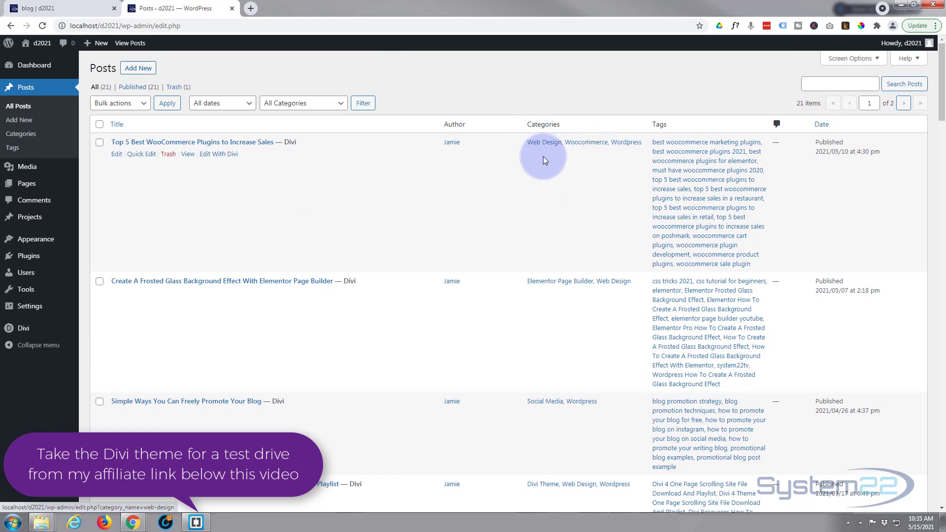
scroll(577, 387, down, 2)
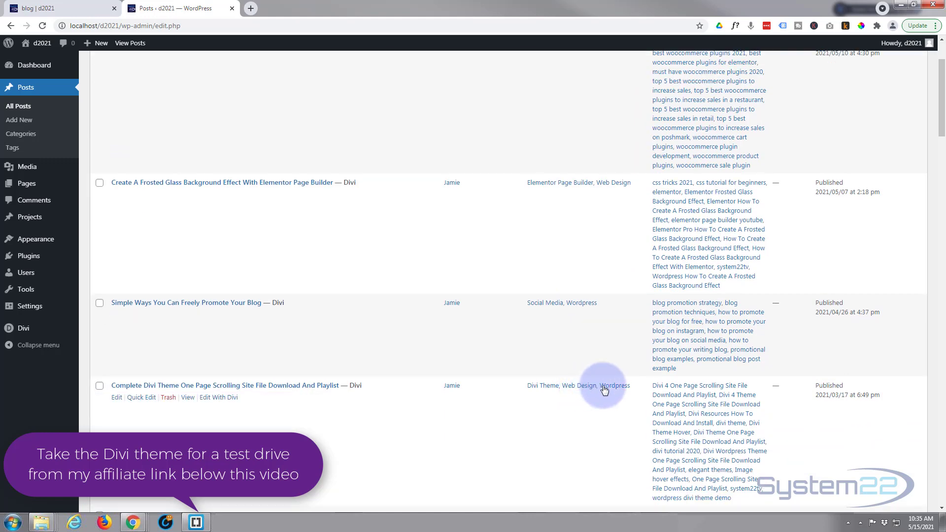
scroll(511, 267, up, 2)
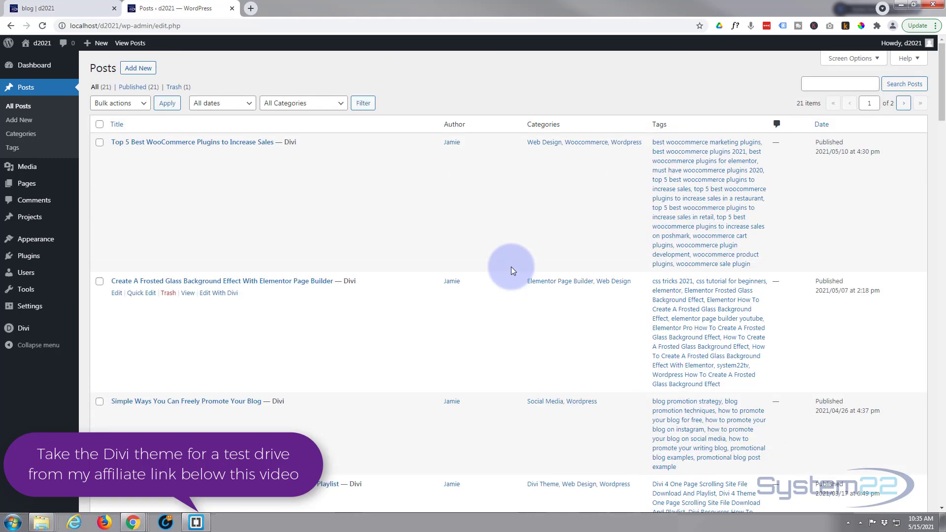
Step: Return to the blog page, enable the Visual Builder and delete the existing post slider above the post grid
click(71, 9)
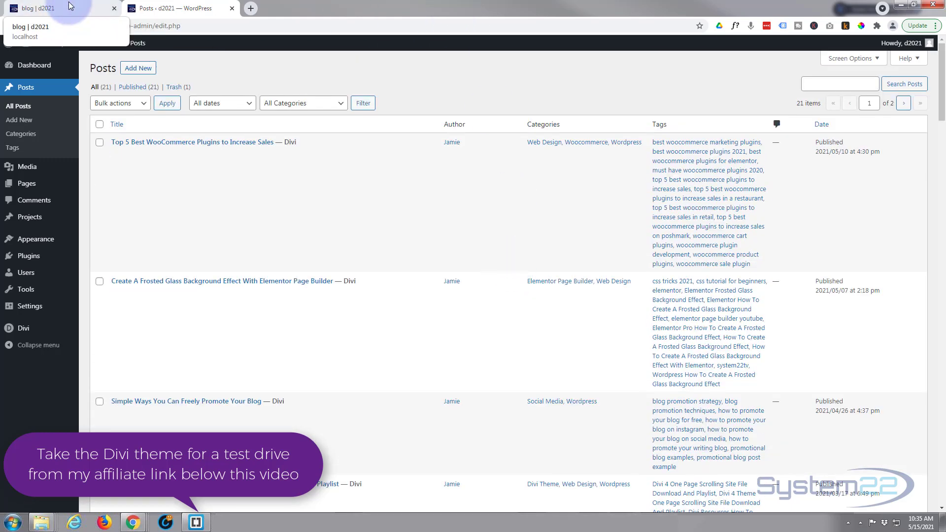
click(193, 43)
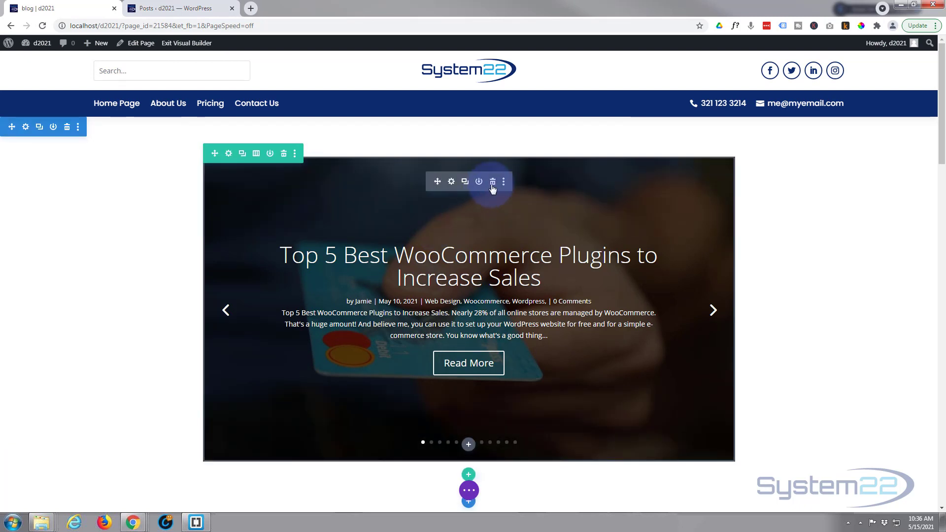
click(493, 184)
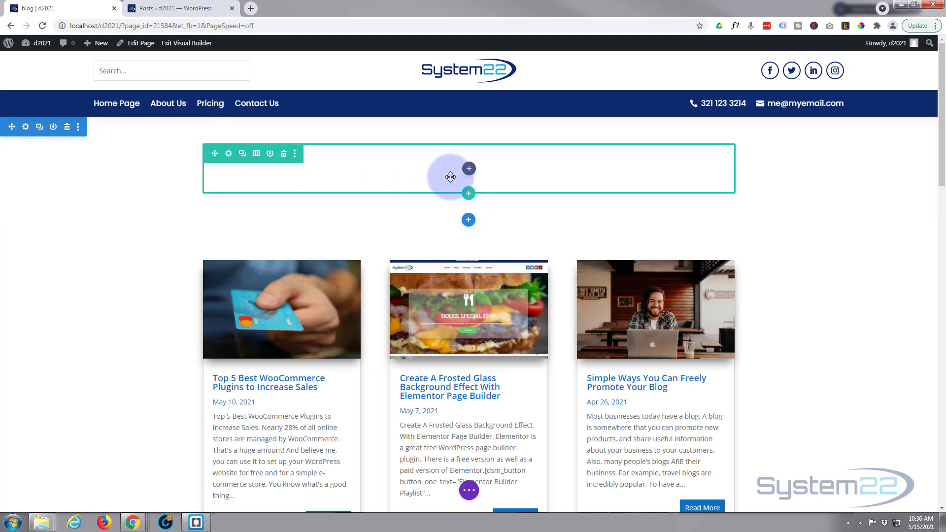
Step: Insert a new Post Slider module into the empty row above the post grid
click(468, 169)
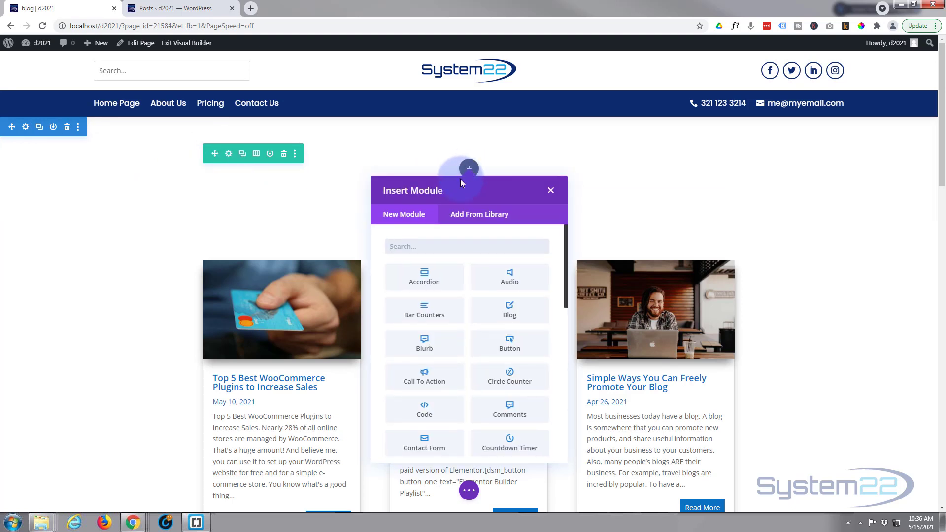
scroll(432, 310, down, 1)
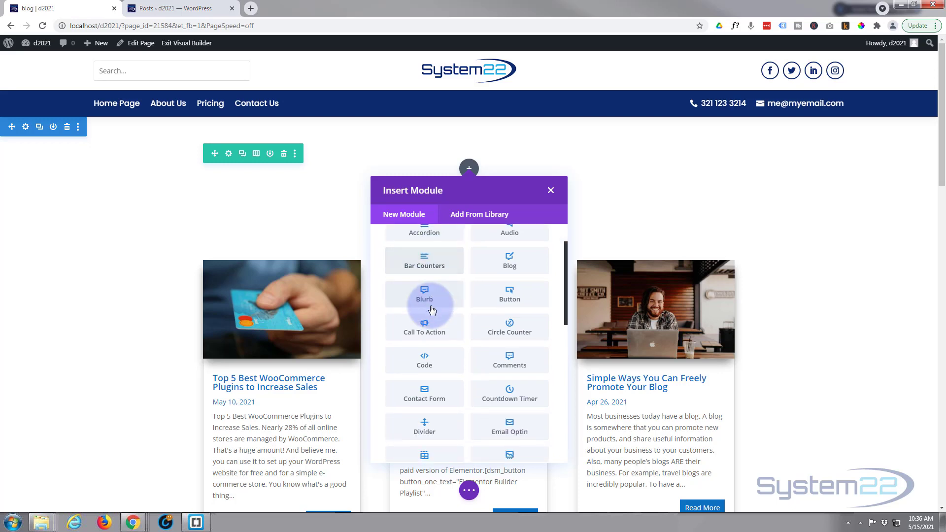
scroll(432, 310, down, 2)
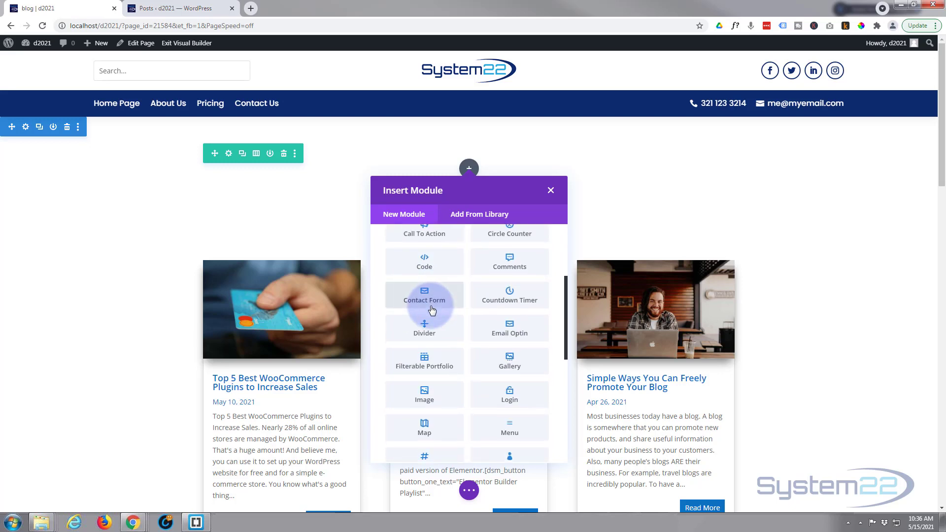
scroll(432, 309, down, 4)
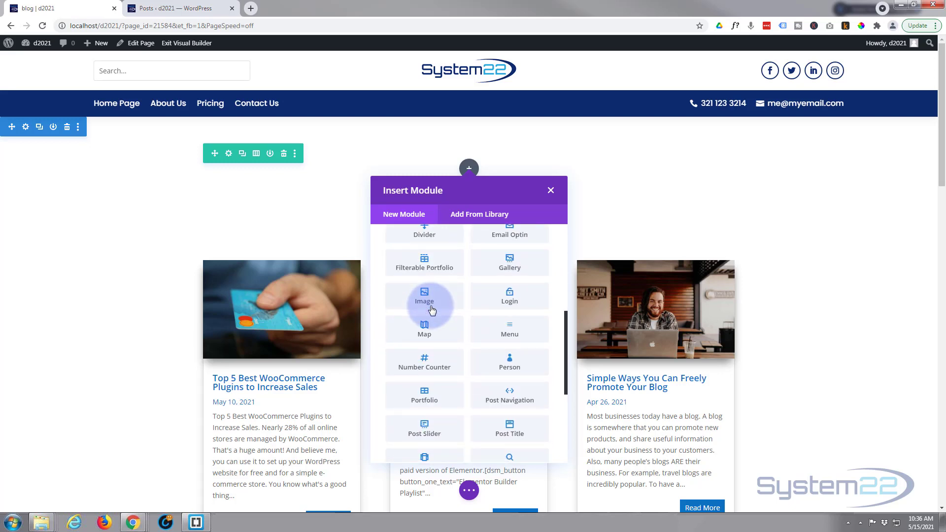
scroll(432, 310, down, 2)
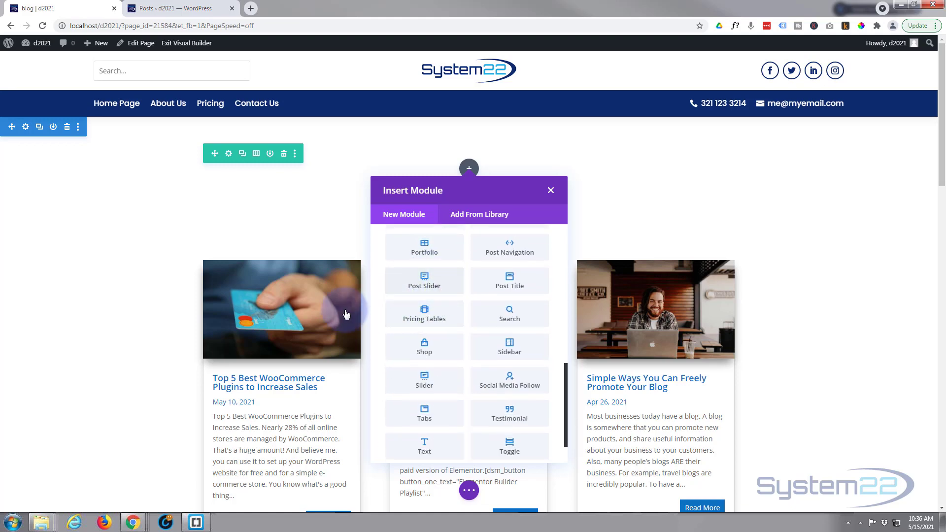
click(433, 283)
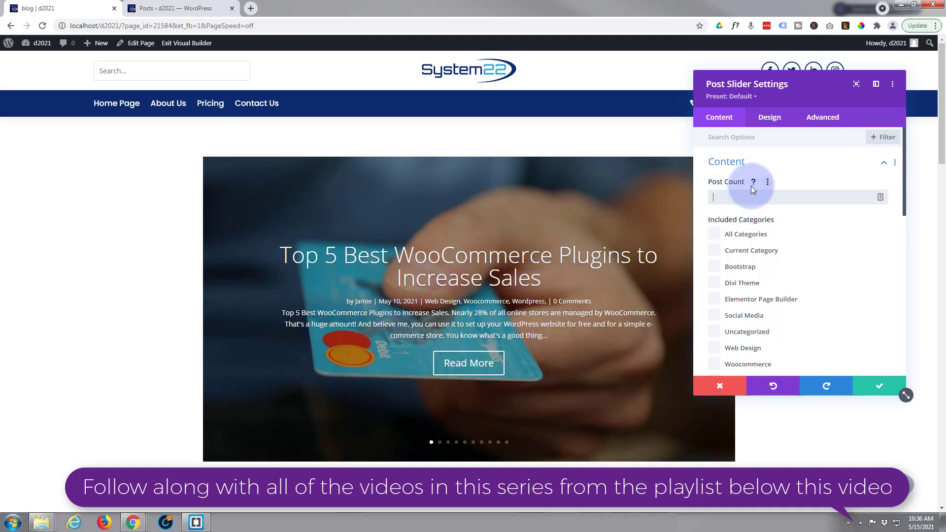
Step: Set the slider's post count to 12 and include only the Web Design category
click(812, 175)
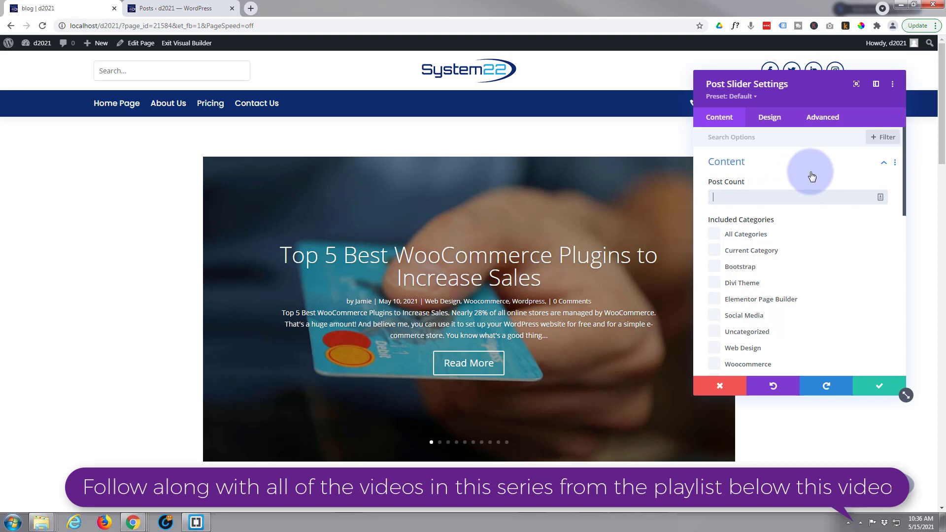
text(12)
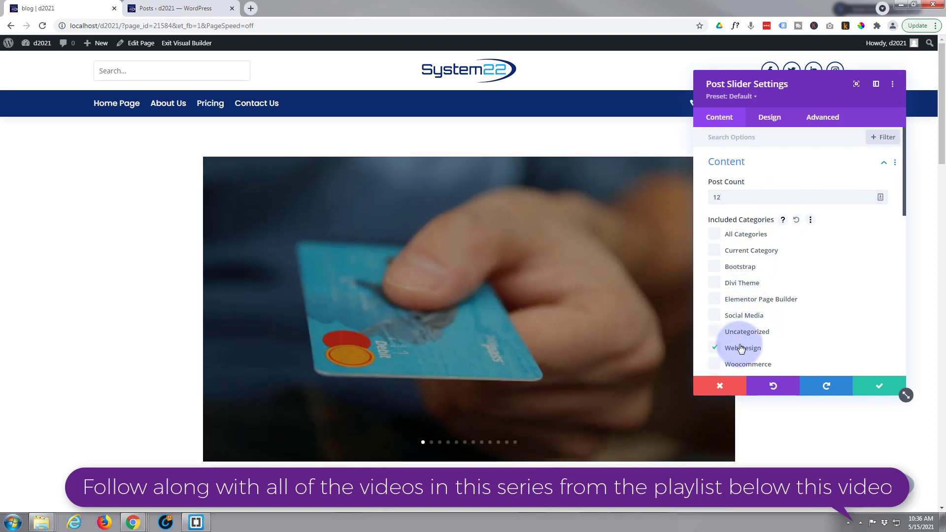
click(716, 350)
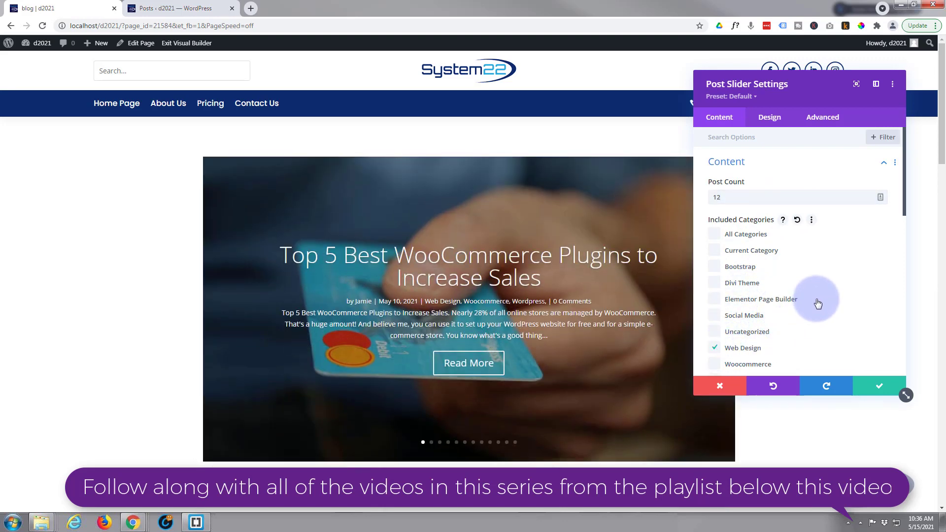
Step: Keep the slider ordered by date from new to old and set its button text to "Read Post"
scroll(815, 306, down, 3)
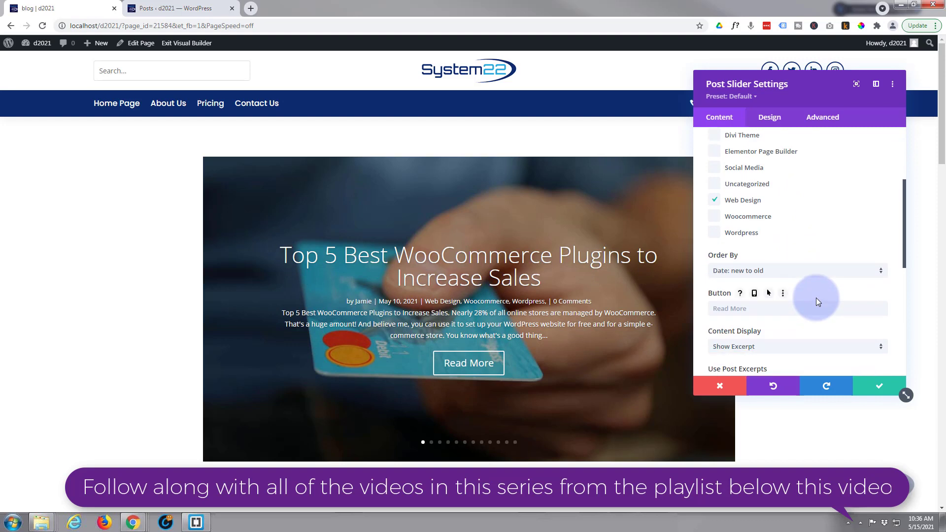
click(783, 271)
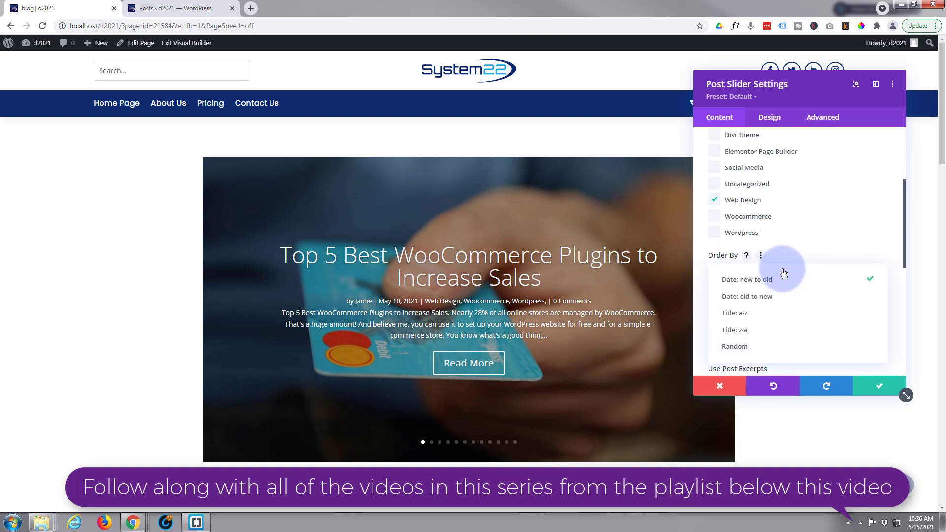
click(809, 241)
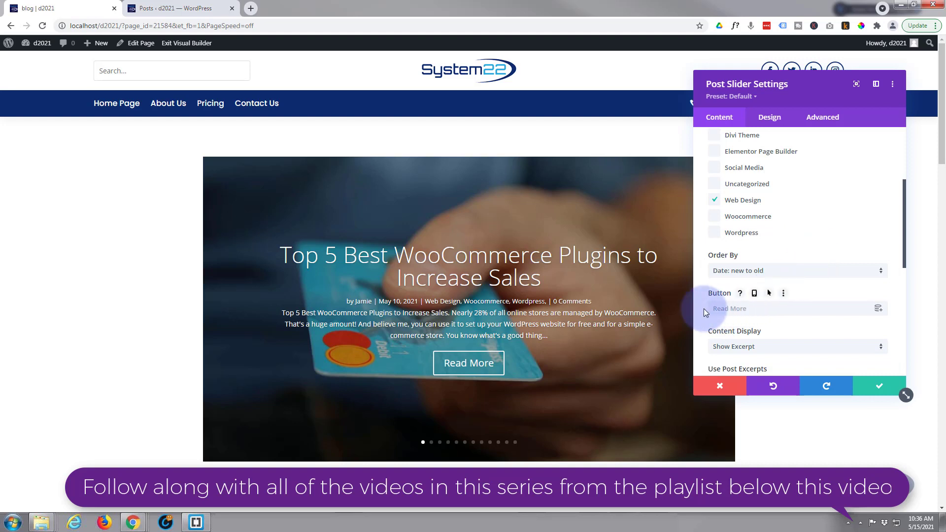
click(755, 309)
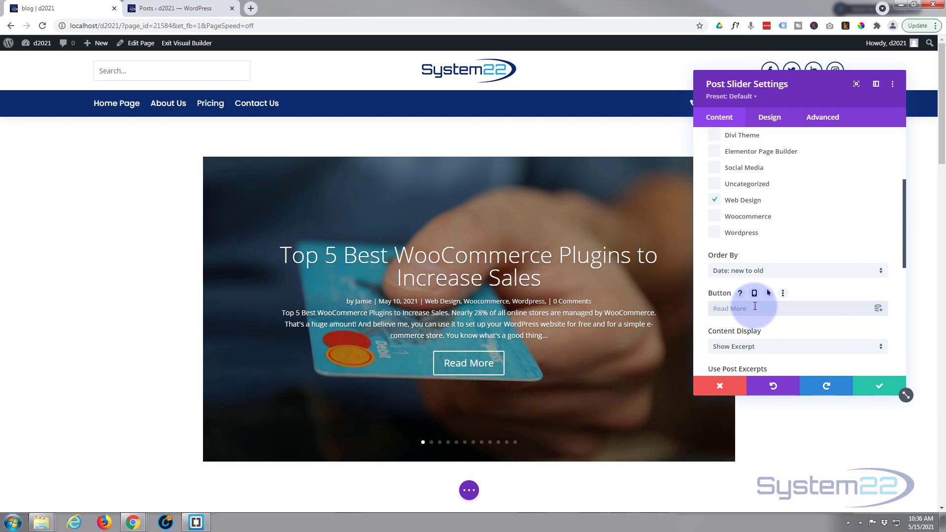
text(Read Post)
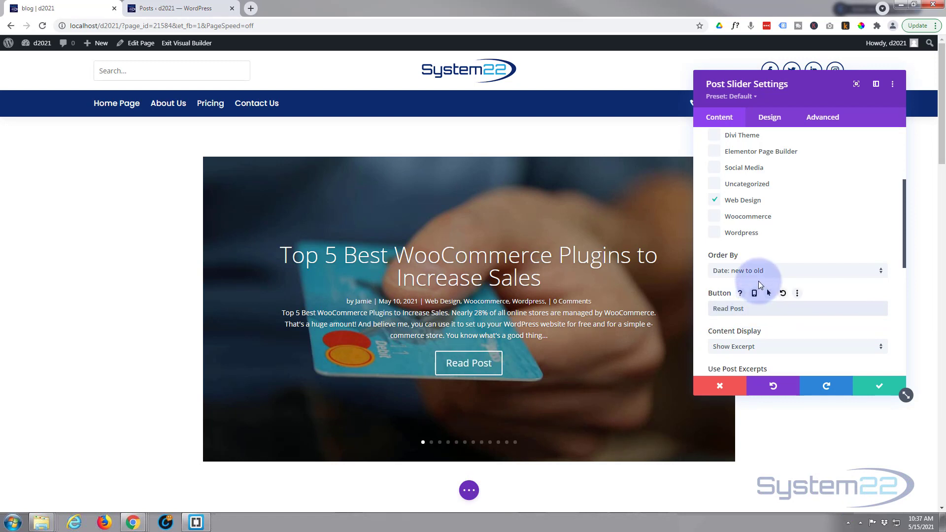
Step: Try an excerpt length of 150 for the slides and clear the value again
scroll(760, 281, down, 1)
scroll(761, 281, down, 1)
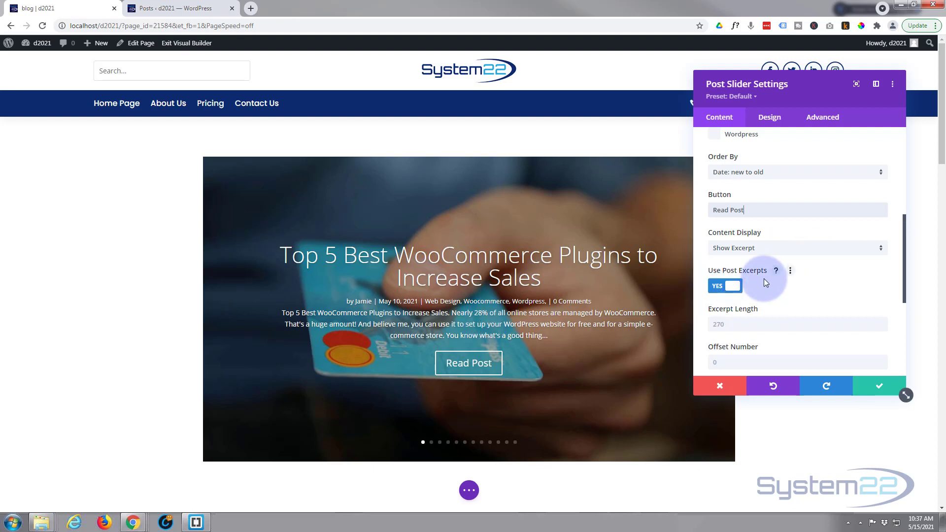
scroll(765, 278, down, 1)
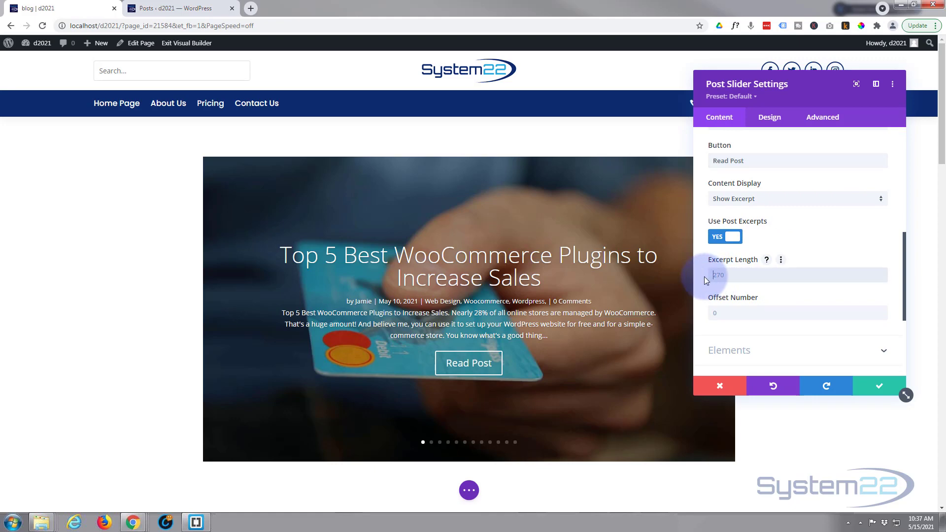
text(50)
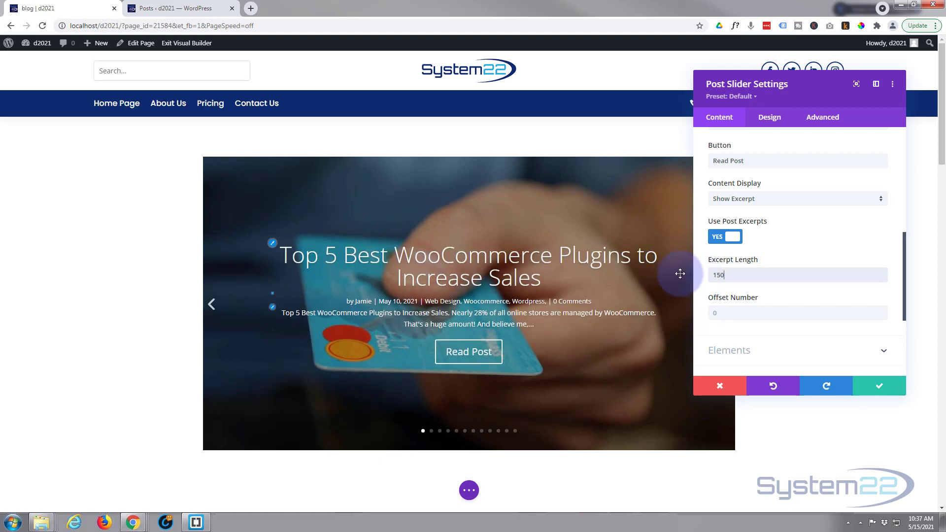
double_click(710, 276)
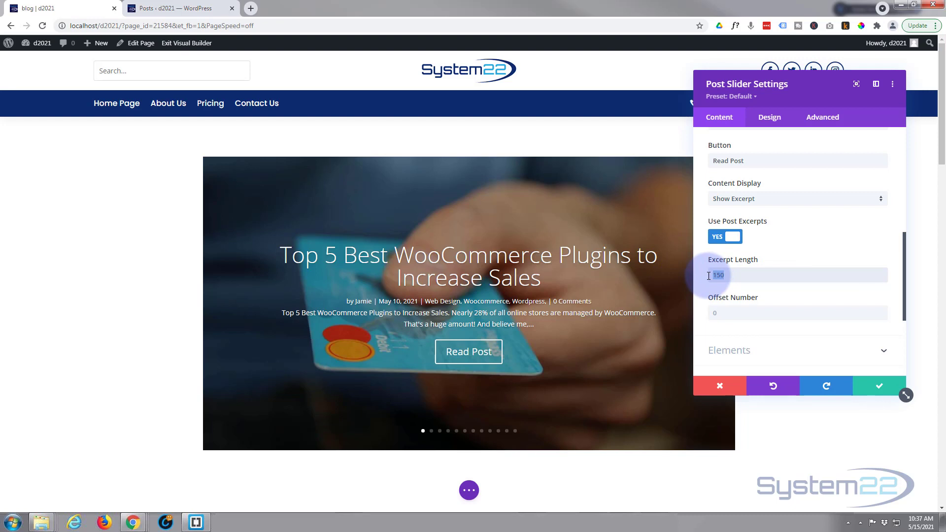
key(BackSpace)
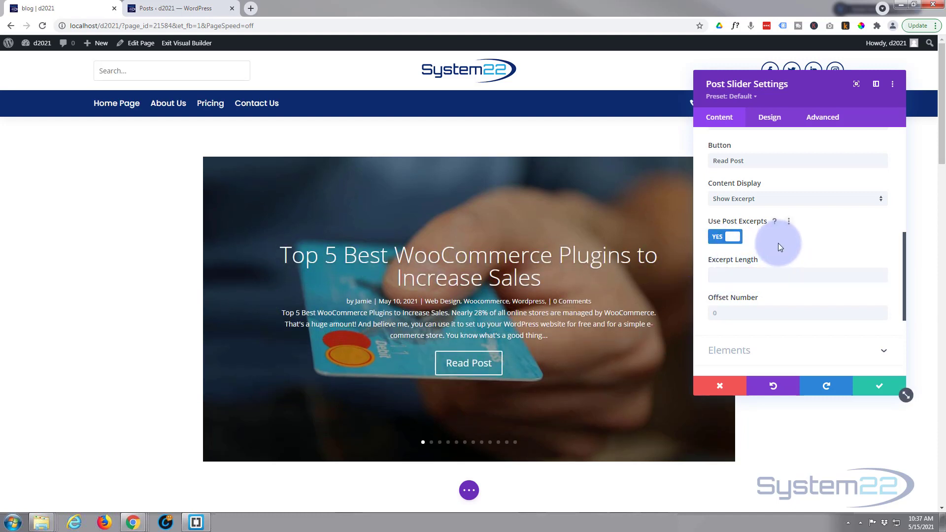
Step: Turn off Show Arrows in the post slider's Elements settings
scroll(779, 243, down, 2)
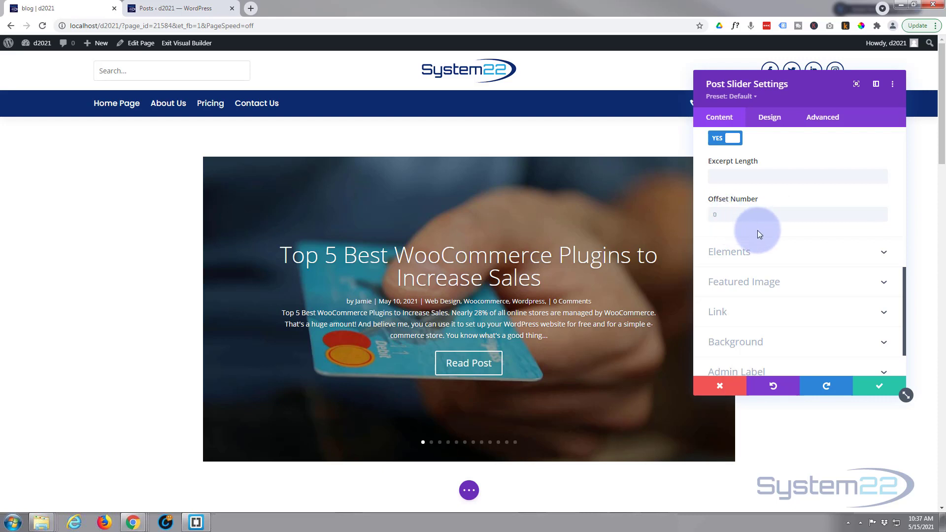
scroll(759, 230, down, 1)
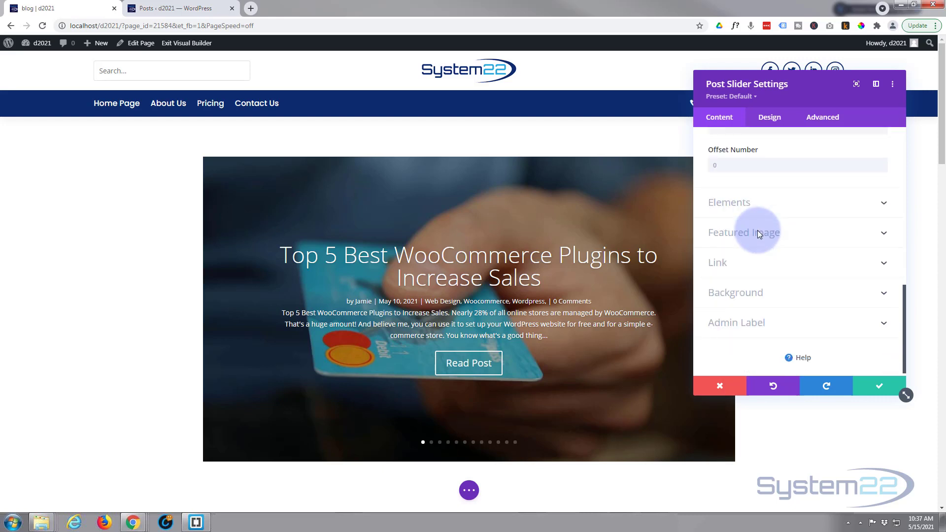
click(778, 207)
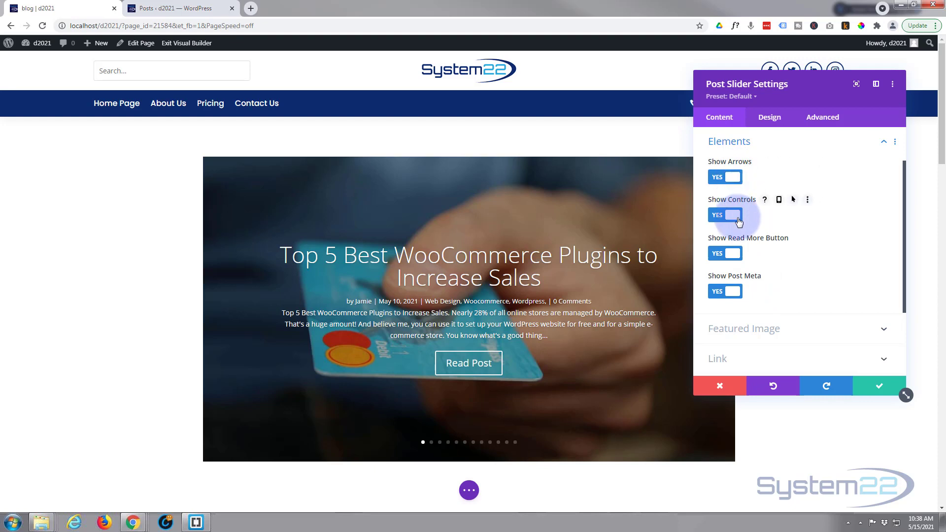
click(733, 182)
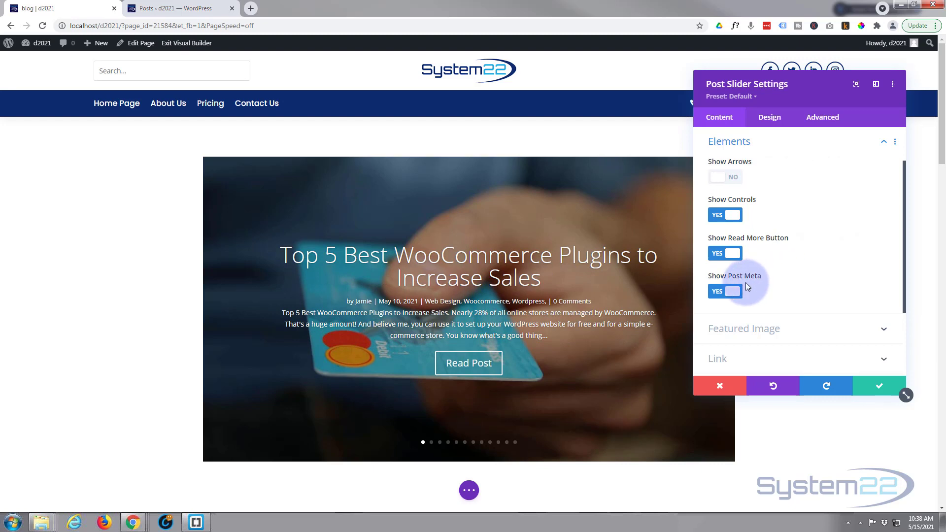
Step: Turn off Show Post Meta for the post slider
click(730, 295)
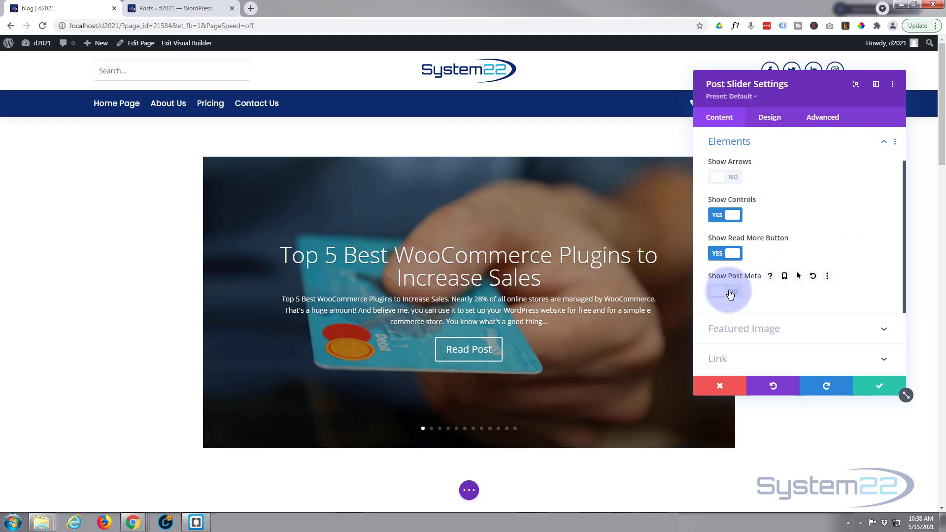
scroll(772, 285, down, 1)
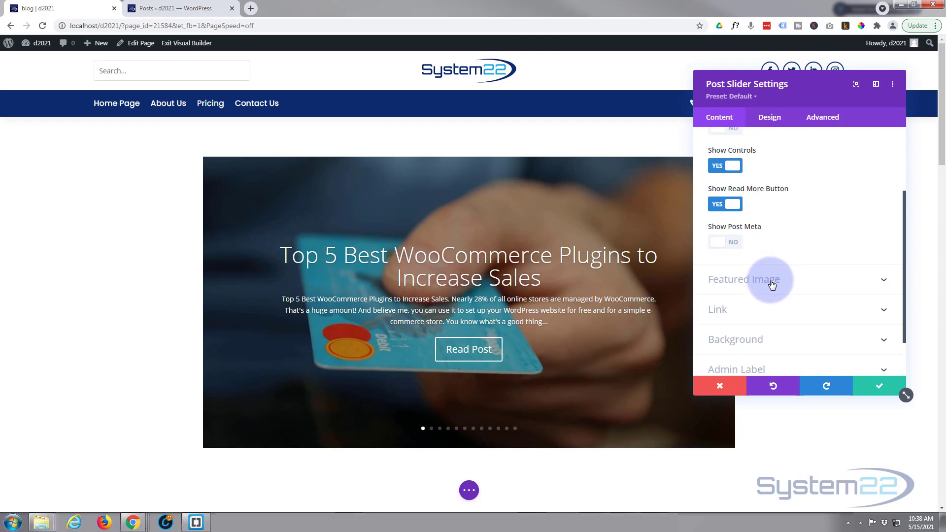
Step: Try the Left featured image placement for the slides and return it to Background
click(801, 280)
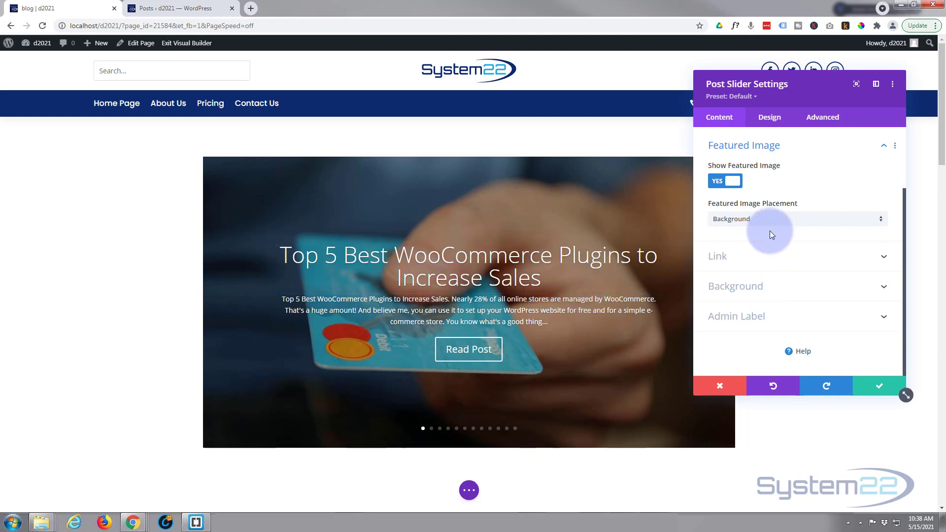
click(782, 224)
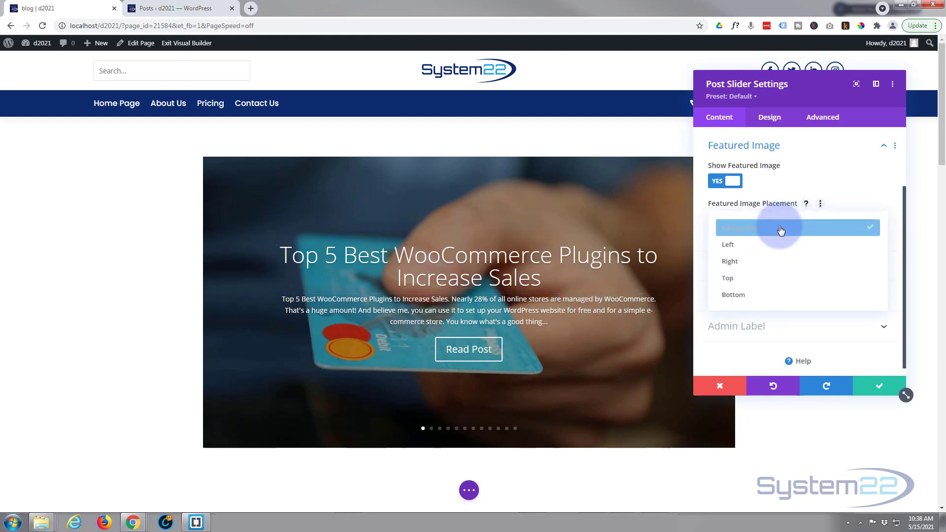
click(771, 245)
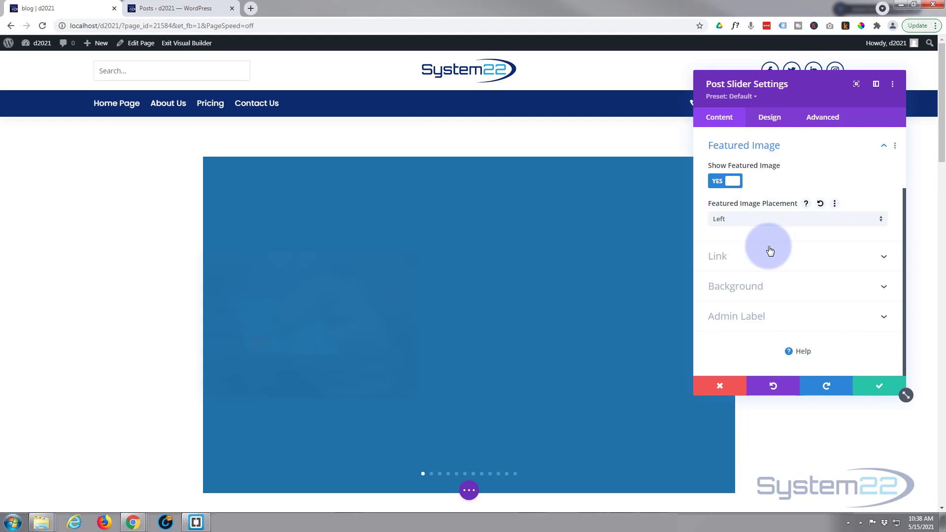
click(764, 224)
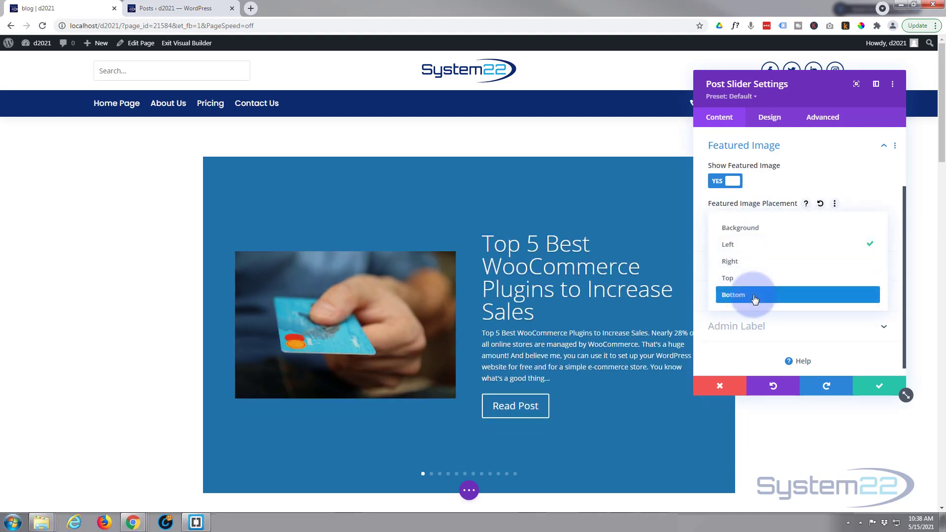
click(749, 228)
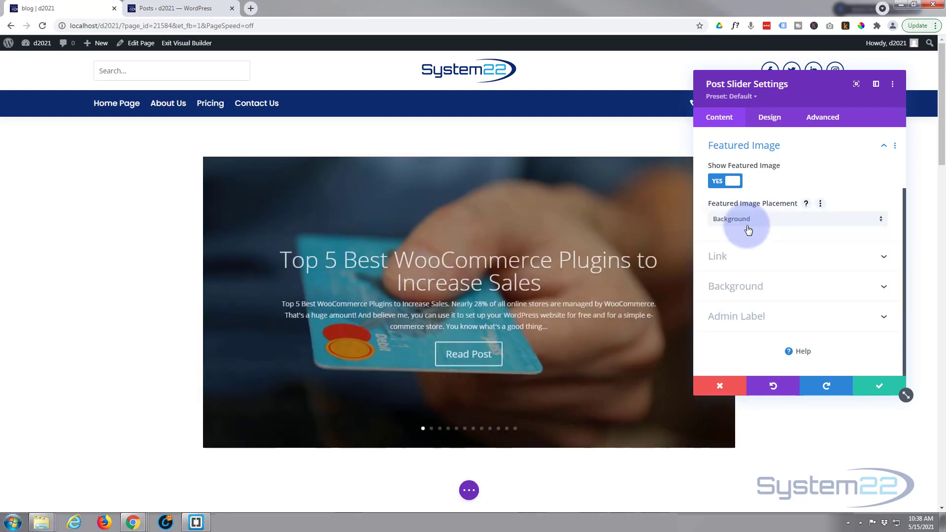
Step: Examine the slider's module link URL, its link target options and the Background settings
click(773, 256)
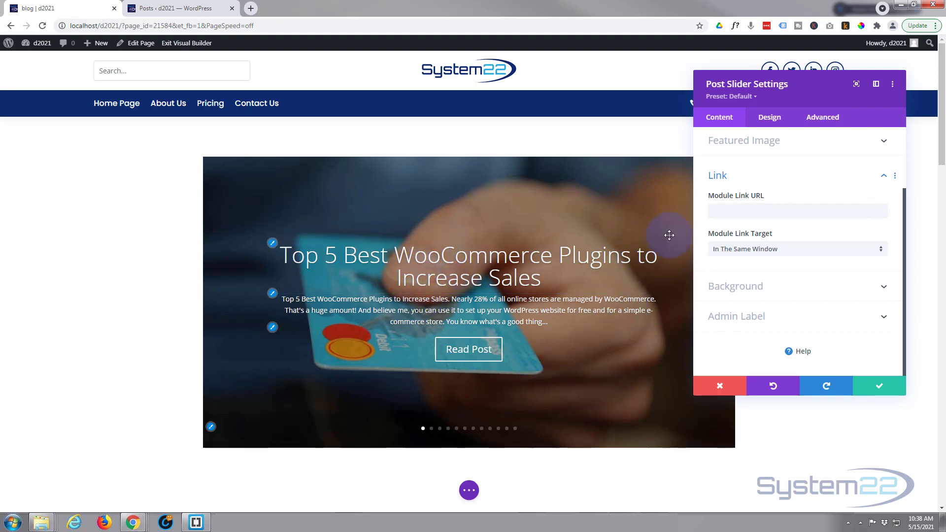
click(716, 213)
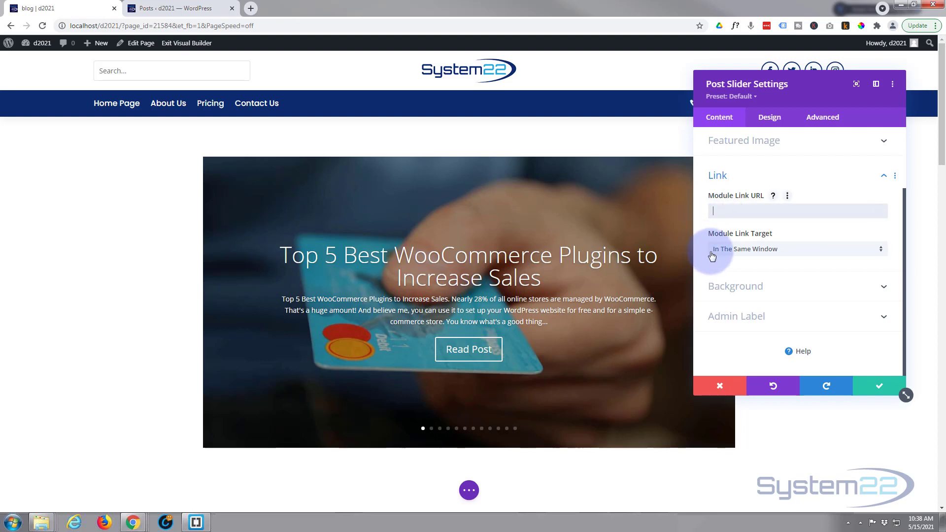
click(802, 255)
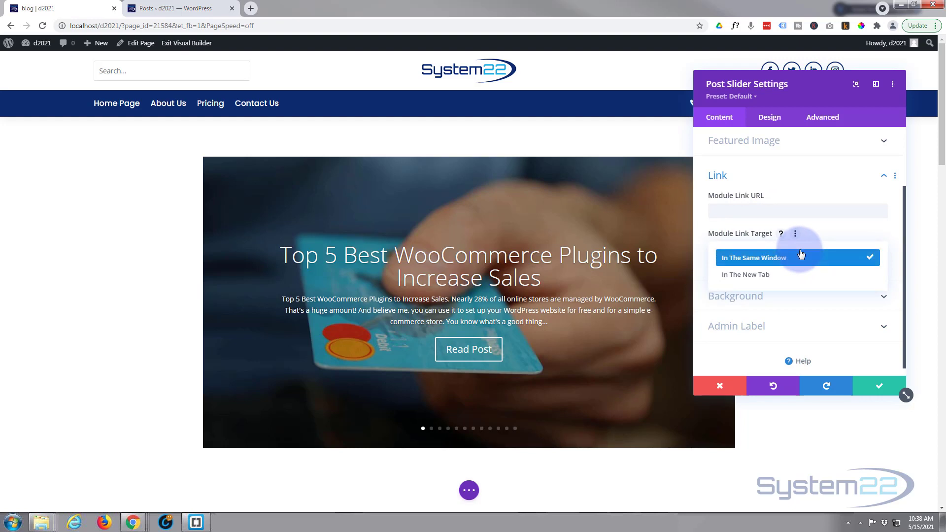
click(700, 241)
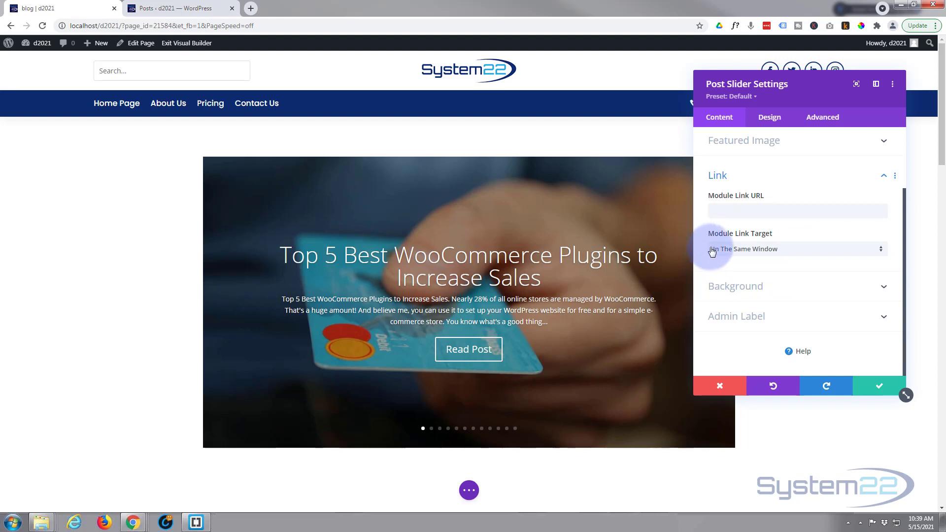
click(787, 294)
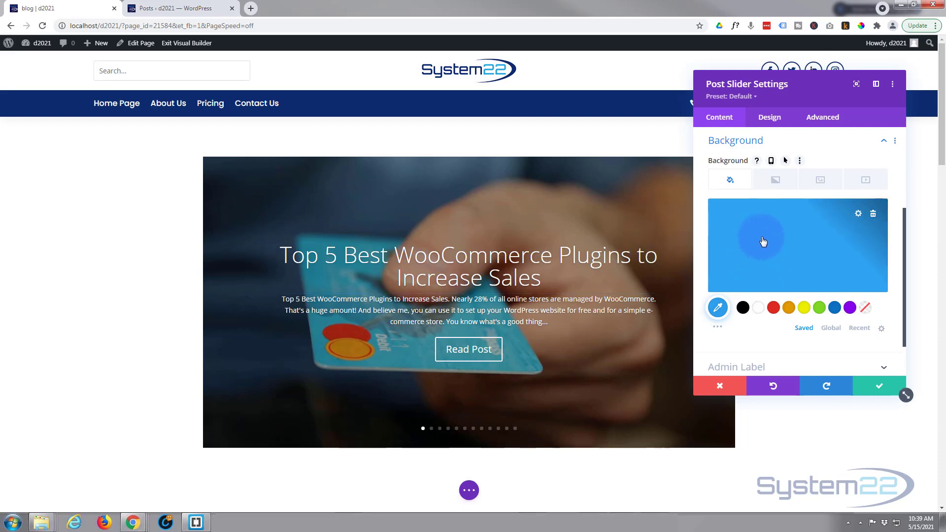
scroll(767, 257, down, 1)
scroll(765, 239, up, 2)
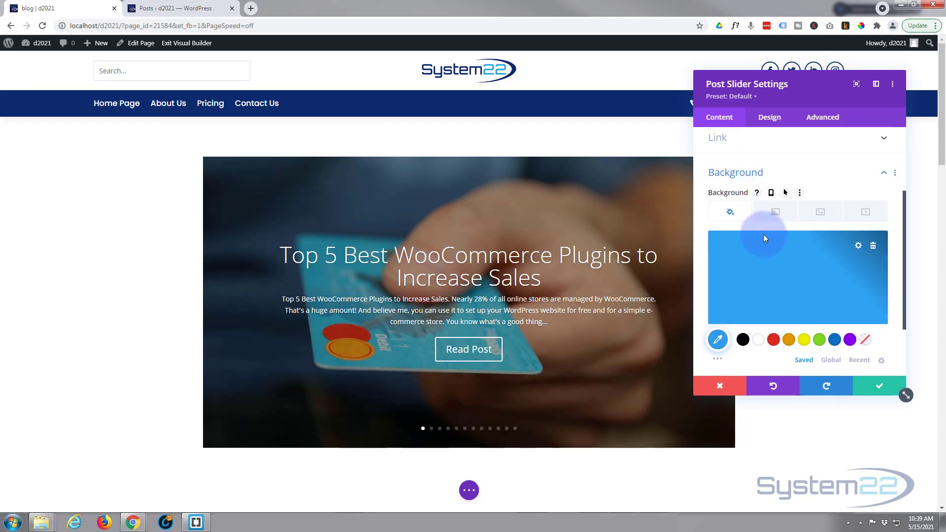
Step: Try the slider without its background overlay, check the second slide, and turn the overlay back on
click(771, 120)
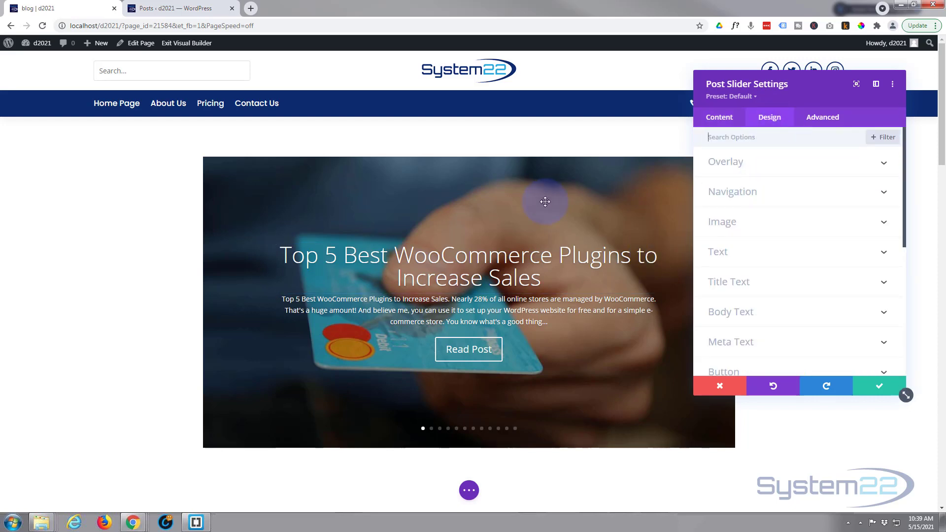
click(780, 169)
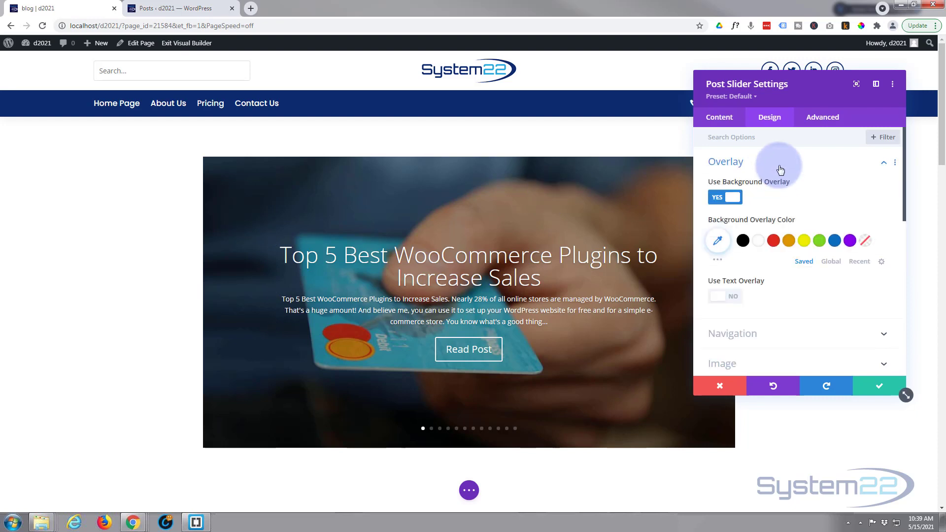
click(732, 200)
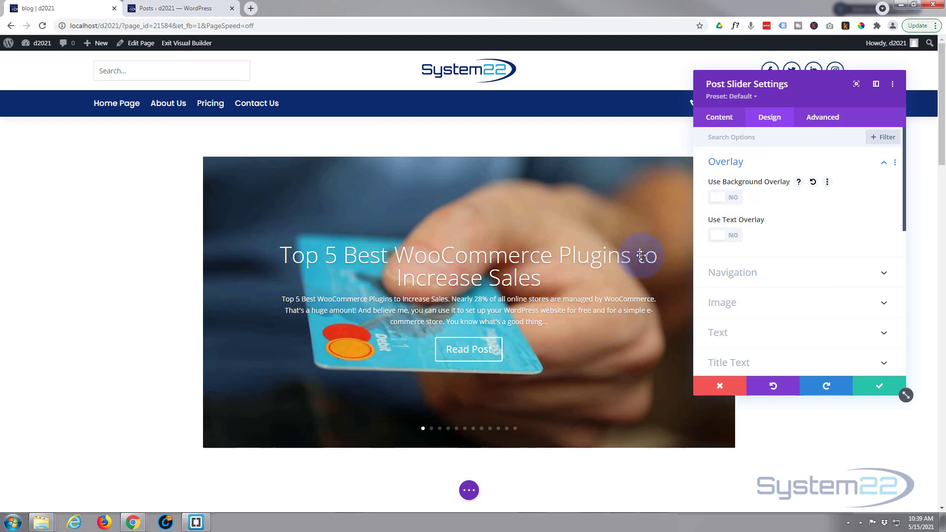
click(433, 430)
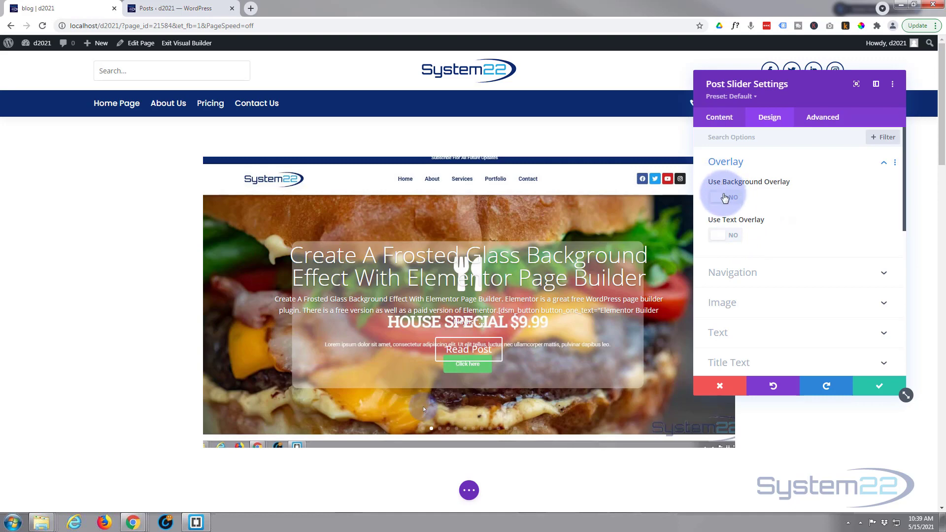
click(729, 199)
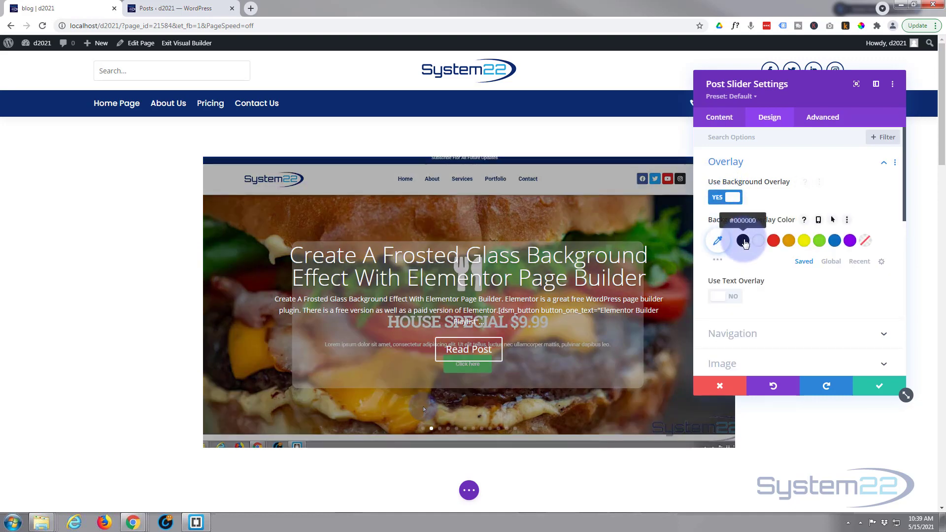
Step: Set the background overlay color to semi-transparent black, rgba(0,0,0,0.49)
click(743, 241)
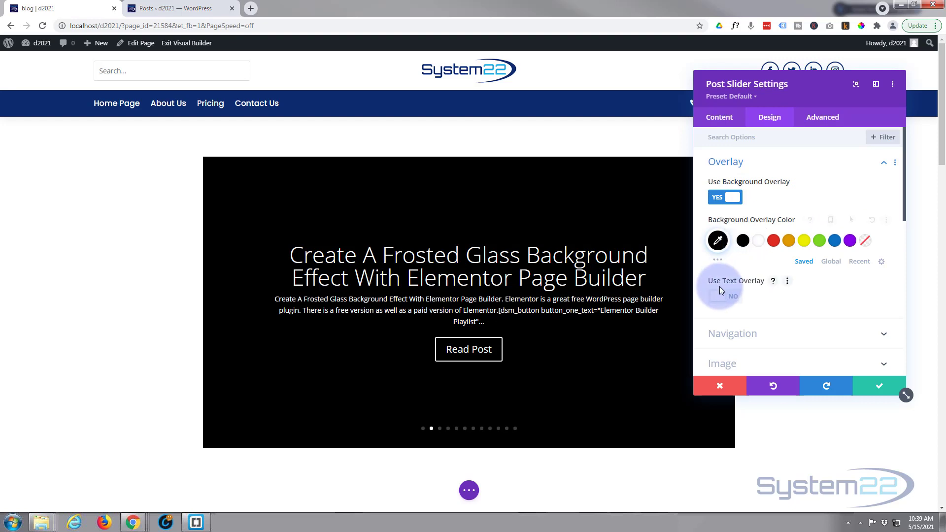
click(741, 241)
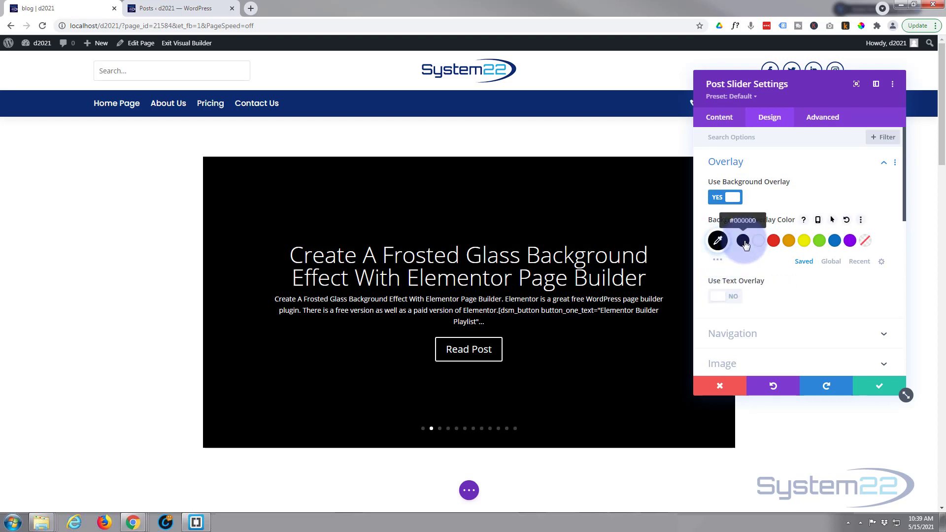
click(719, 241)
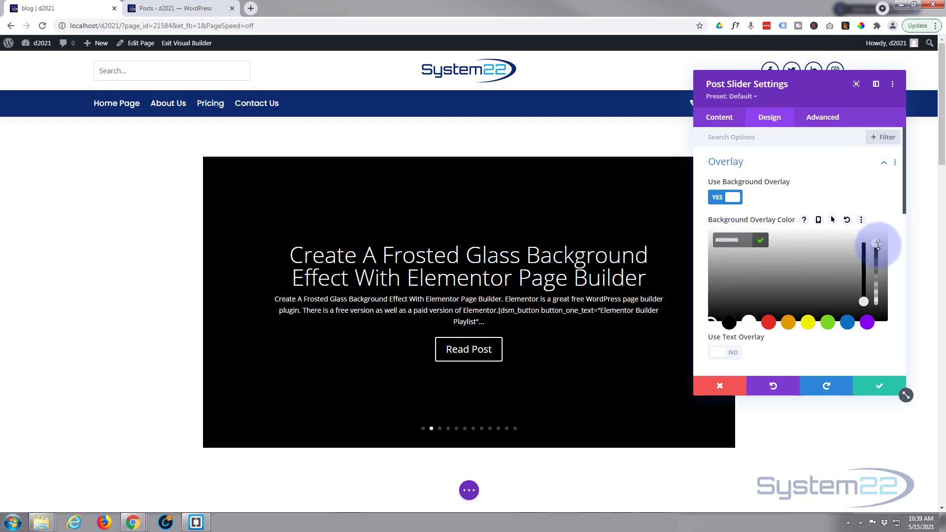
drag(877, 252, 879, 279)
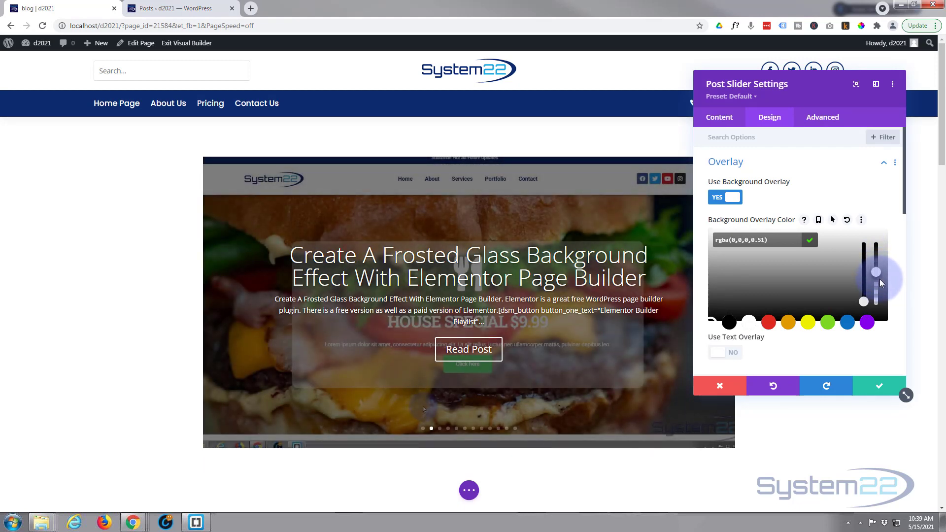
drag(879, 279, 879, 280)
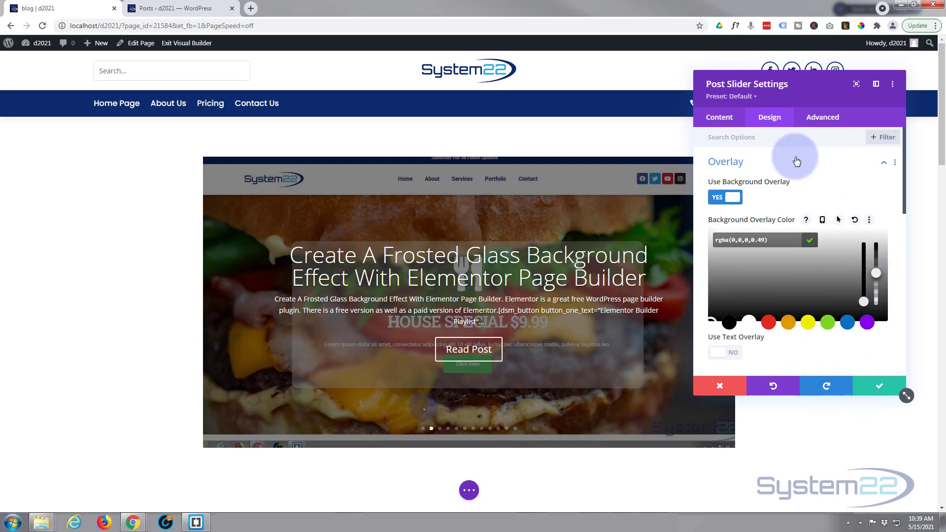
Step: Set the slider's dot navigation color to purple #8300e9
scroll(798, 162, down, 4)
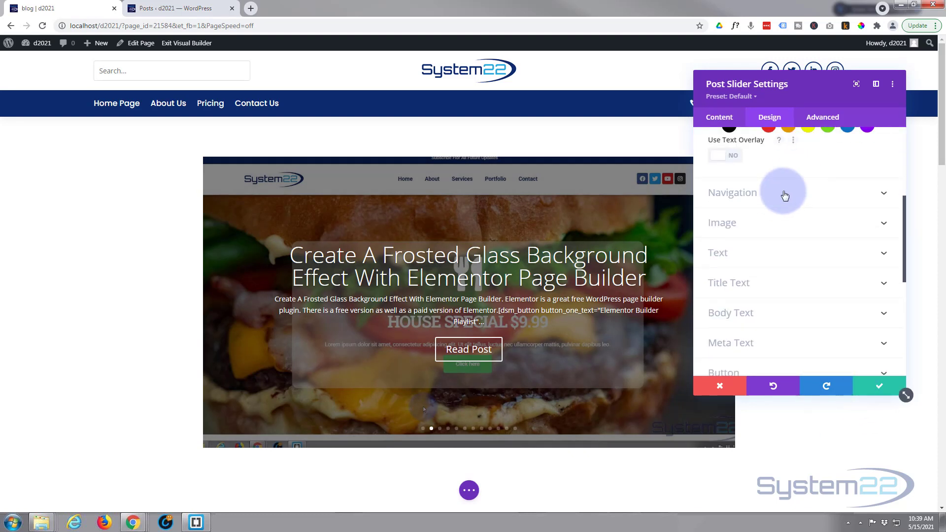
scroll(781, 186, up, 1)
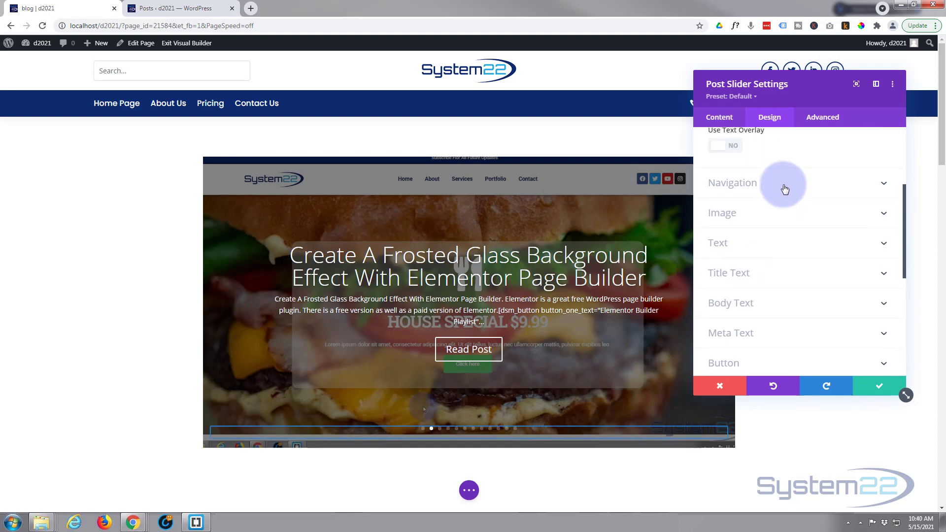
click(786, 190)
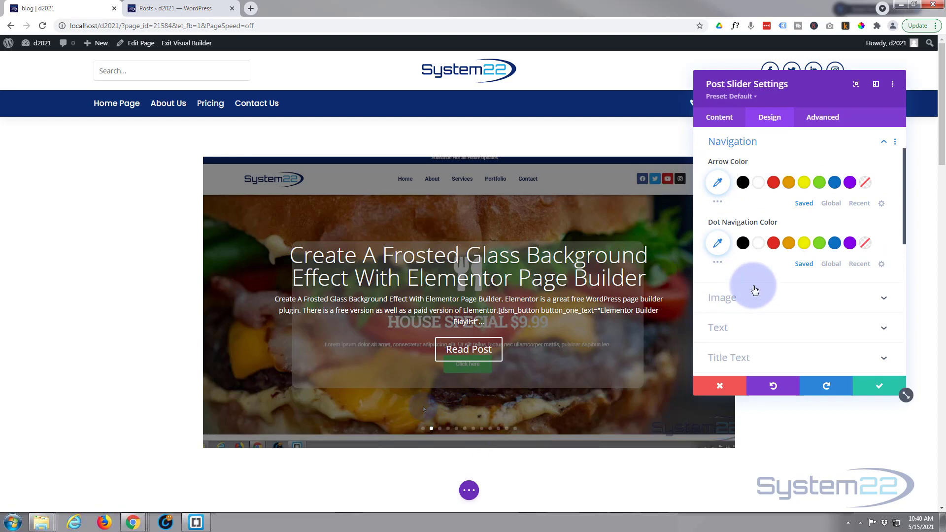
click(850, 243)
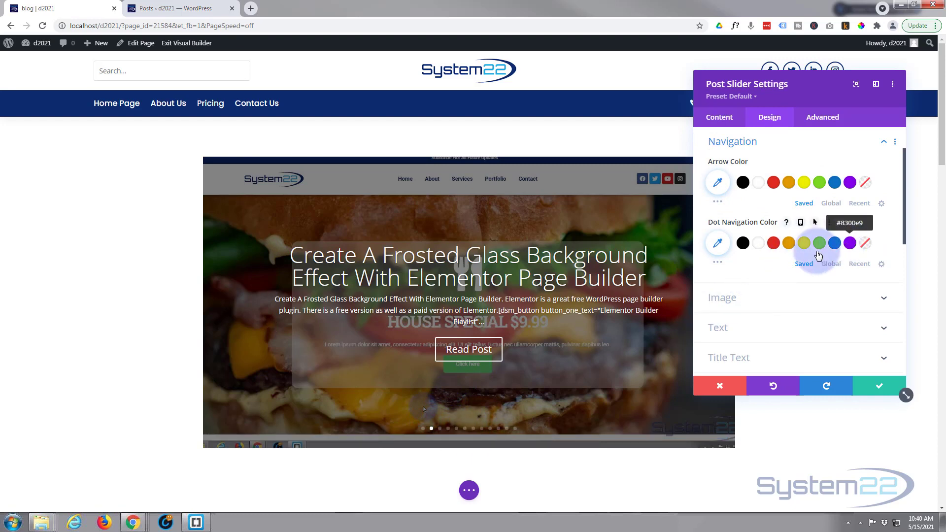
Step: Try a box shadow preset on the slider image and set the image box shadow back to none
scroll(769, 253, down, 2)
click(773, 256)
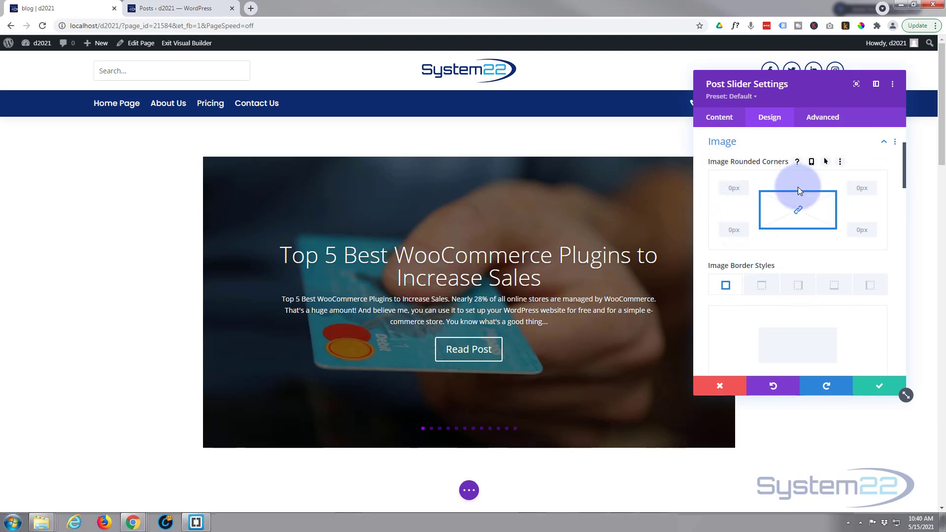
scroll(771, 268, down, 2)
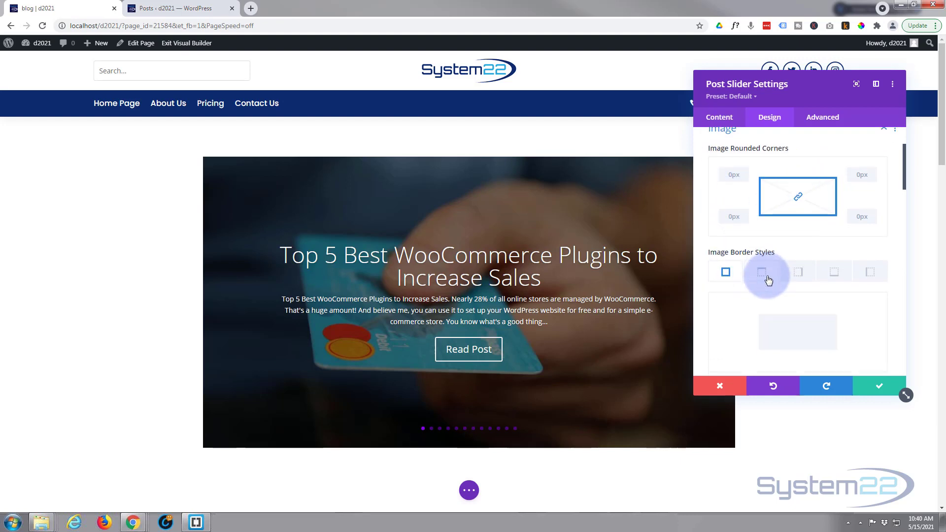
scroll(767, 277, down, 4)
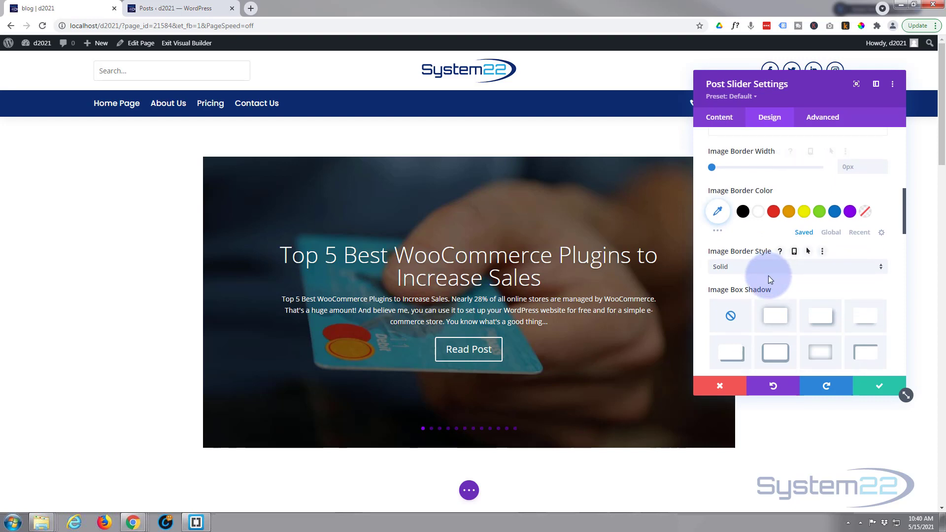
click(869, 274)
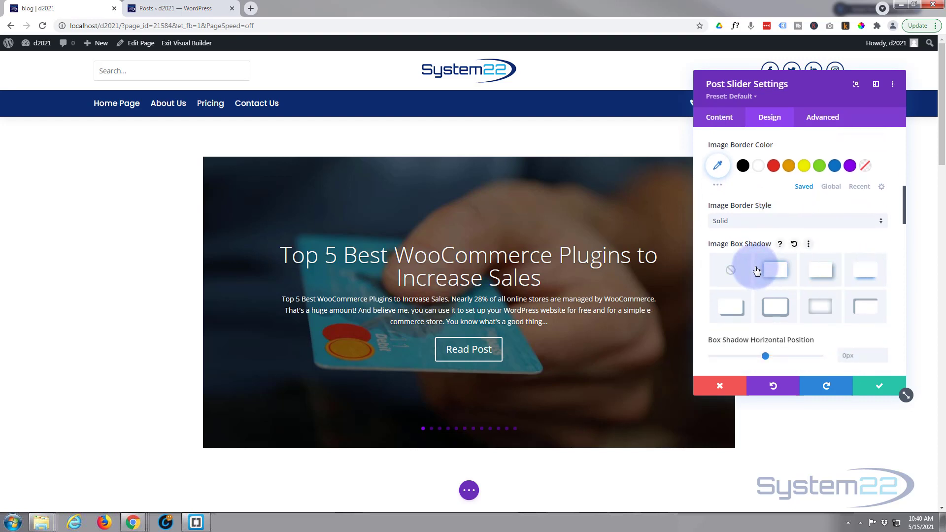
click(732, 275)
Step: Set the slide title's font weight to Bold, keeping the default title font
scroll(734, 274, down, 10)
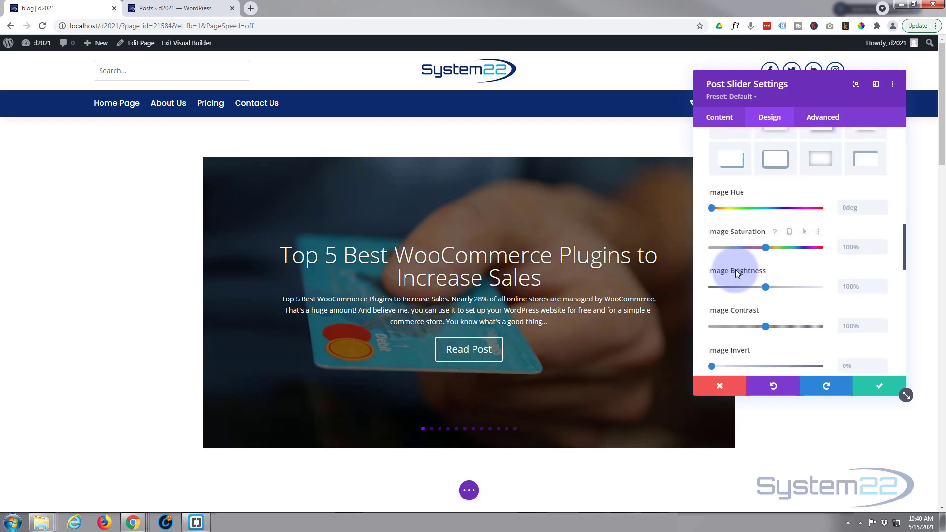
scroll(737, 274, down, 1)
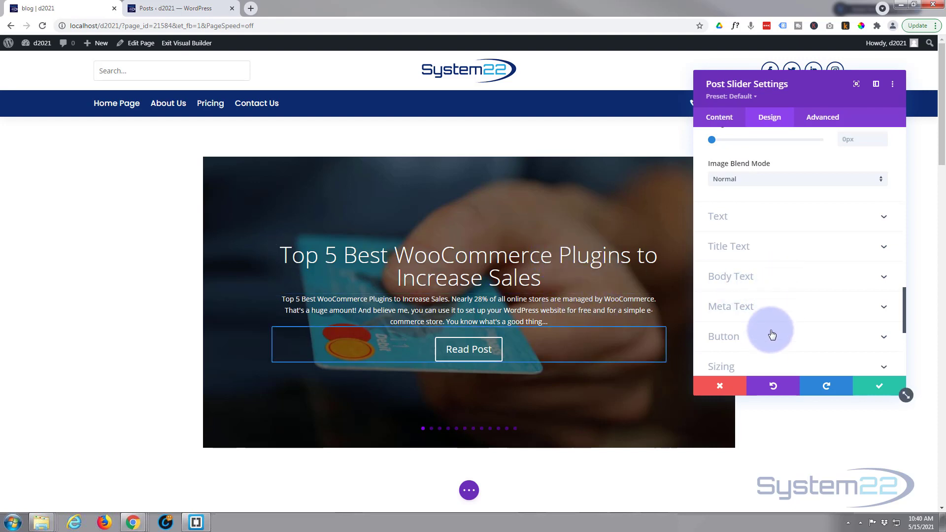
click(772, 260)
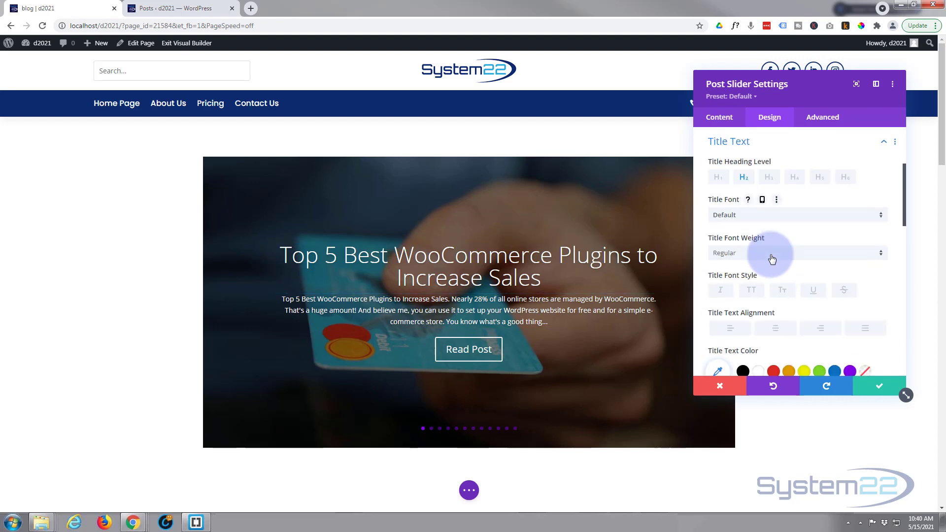
click(769, 217)
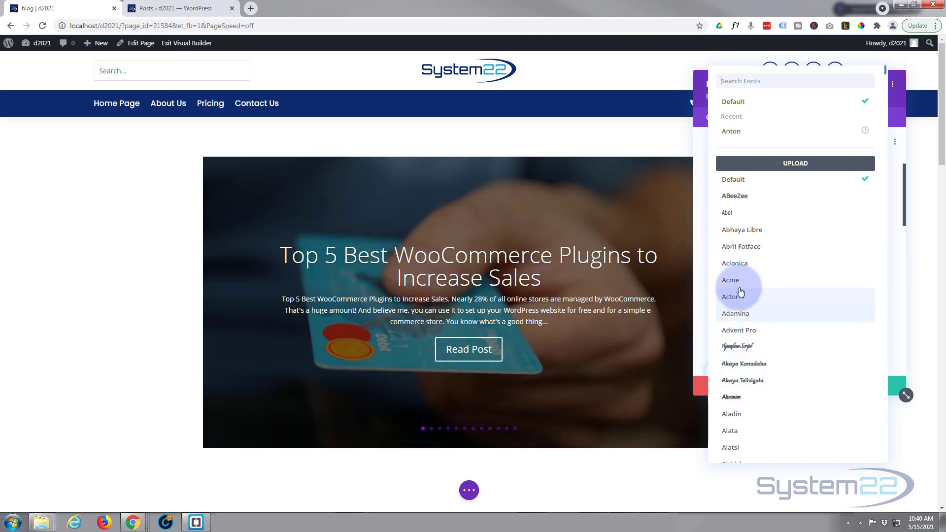
click(920, 283)
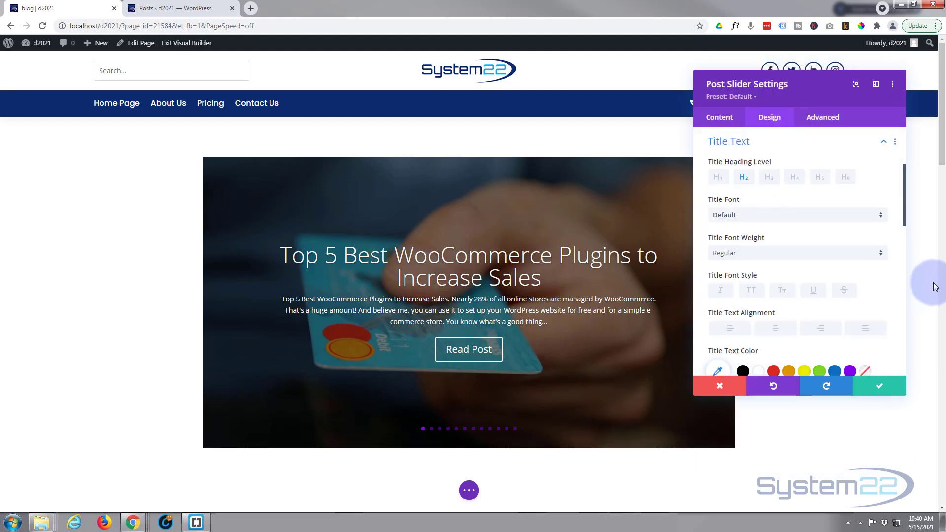
click(793, 254)
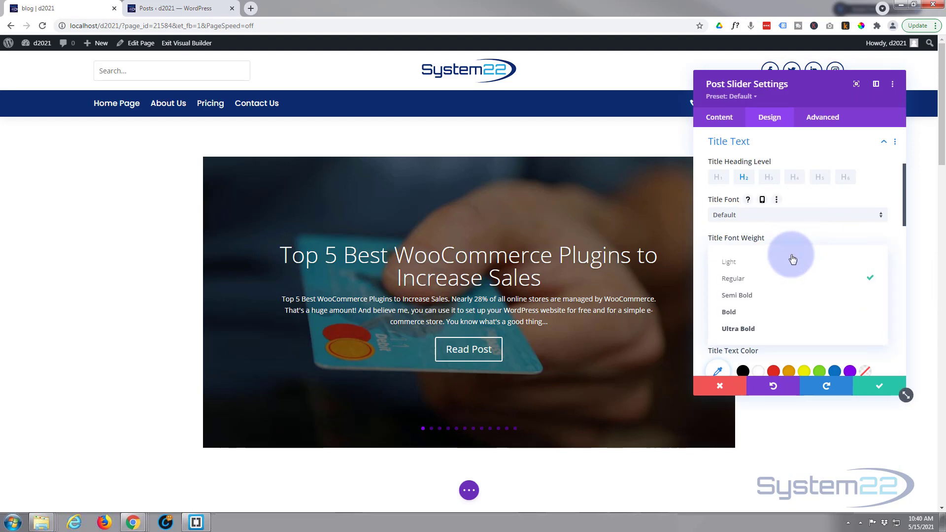
click(758, 320)
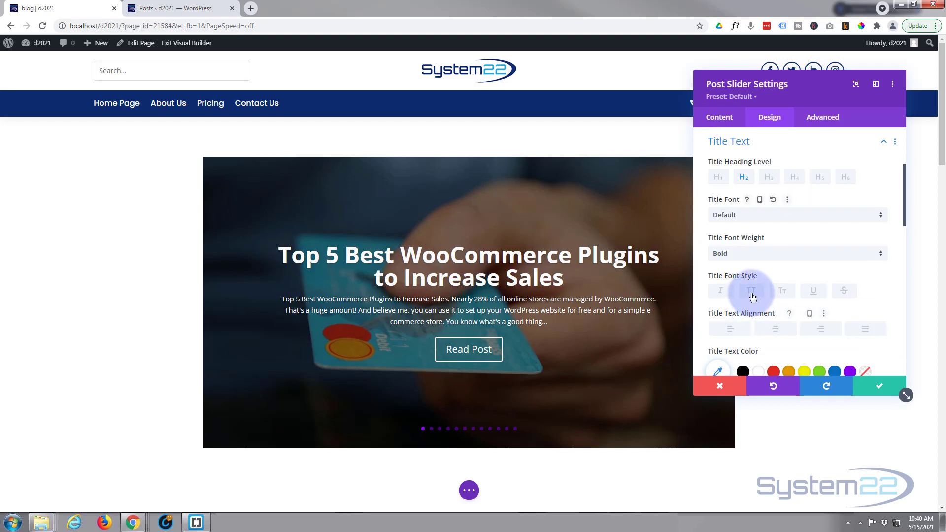
Step: Try the all-caps style and left alignment on the slide title, and return it to normal capitalization and centered alignment
click(752, 297)
click(753, 297)
click(731, 331)
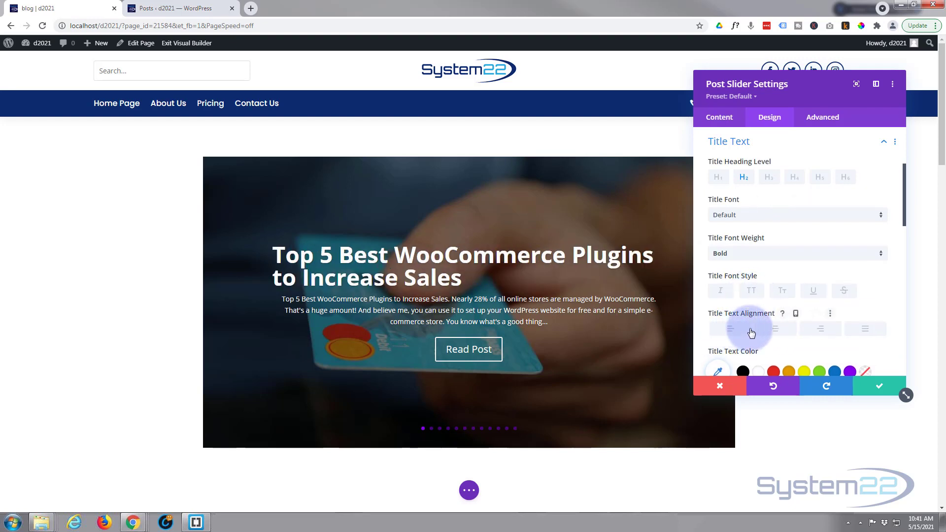
click(773, 329)
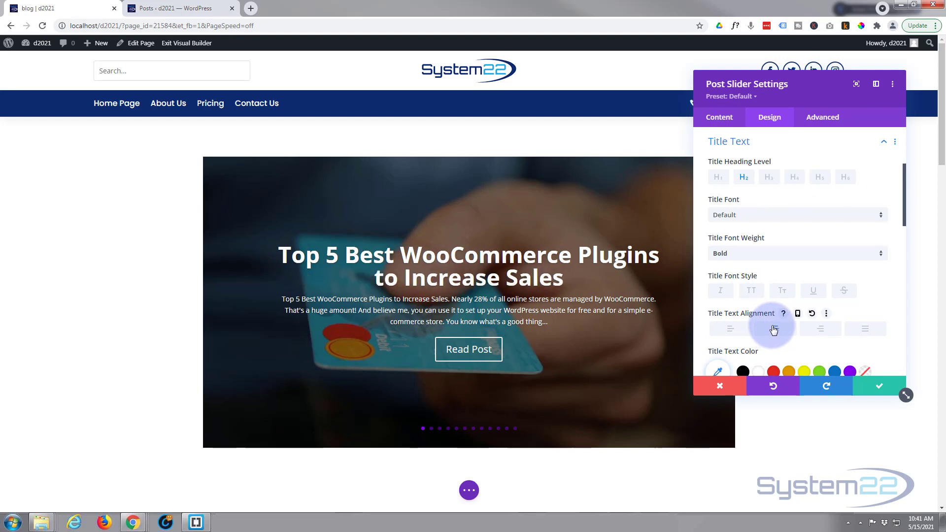
Step: Enable custom styles for the Read Post button and give it the saved purple as background color
scroll(774, 300, down, 5)
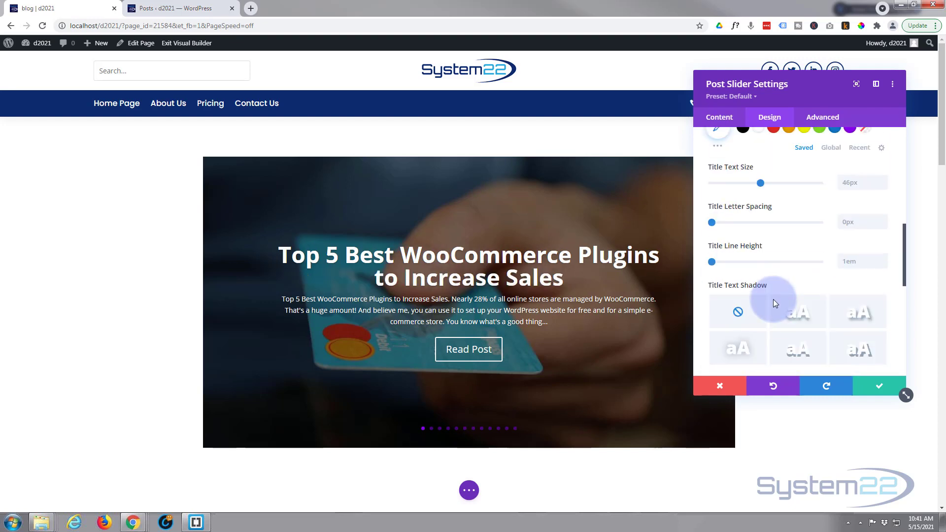
scroll(773, 300, down, 4)
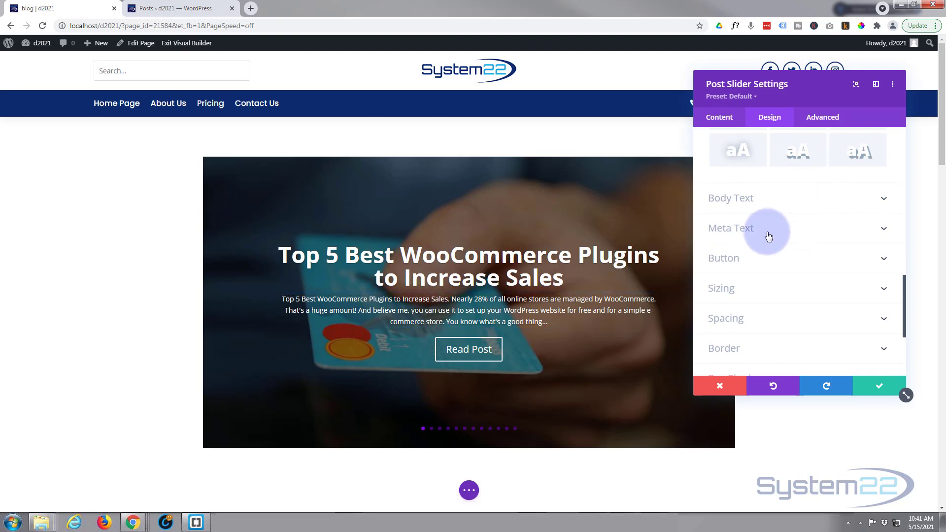
click(786, 260)
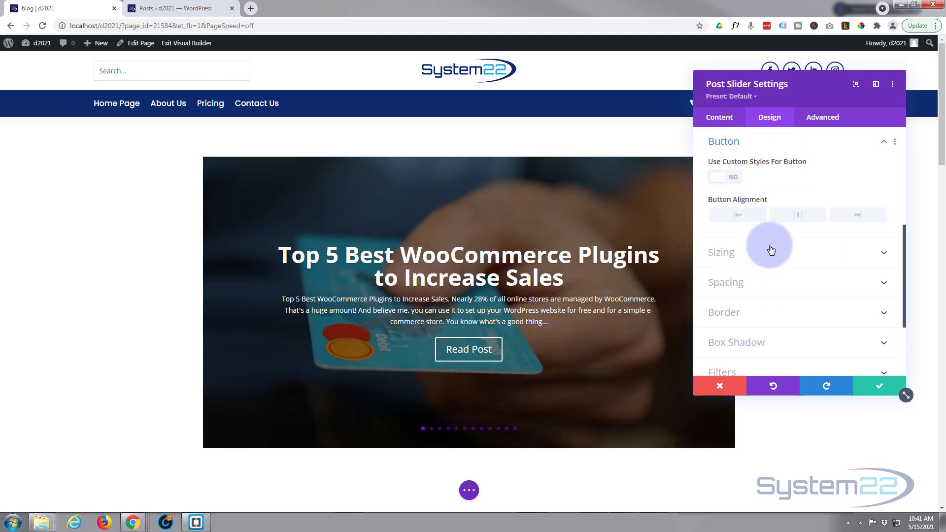
click(734, 179)
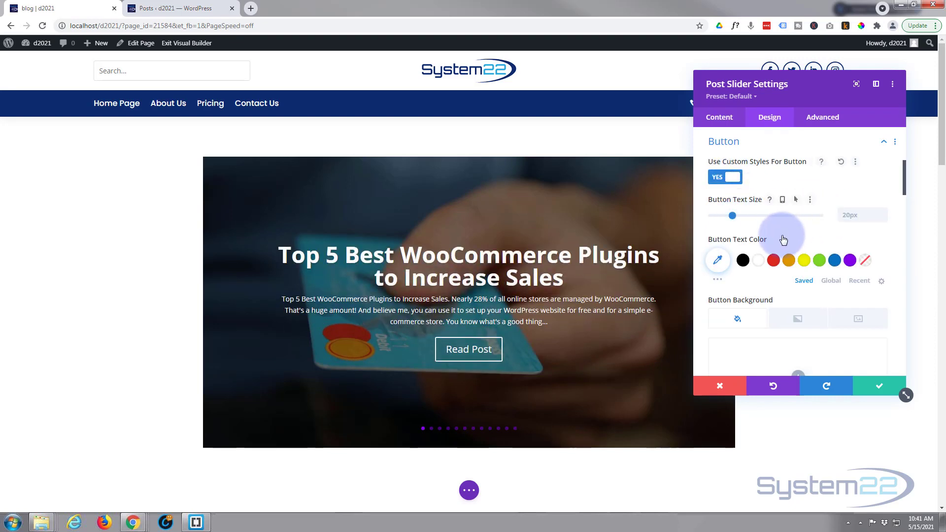
scroll(783, 239, down, 2)
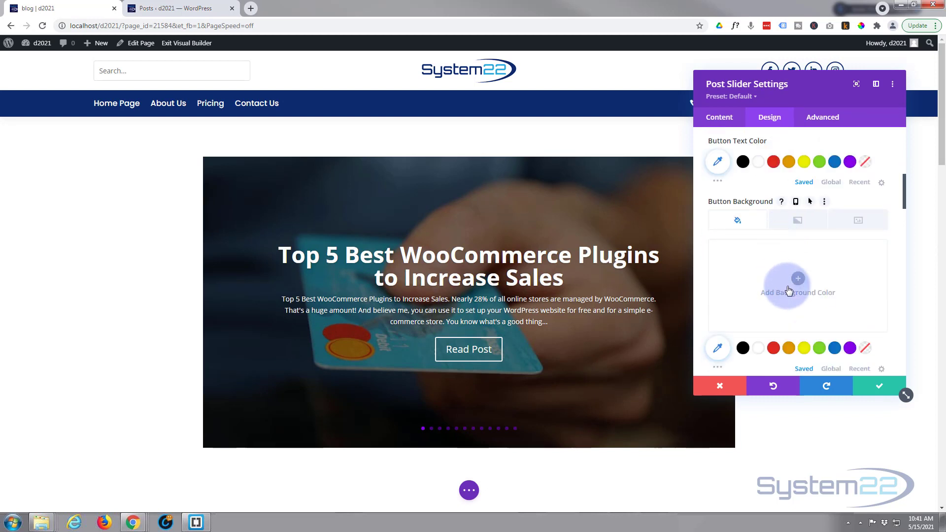
click(849, 349)
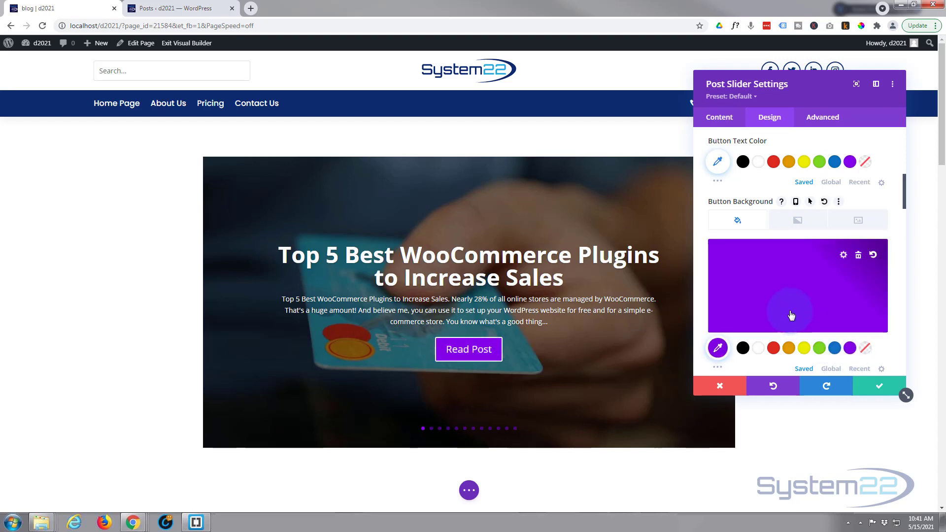
Step: Set the Read Post button's border width to 0px
scroll(791, 315, down, 1)
scroll(790, 311, down, 1)
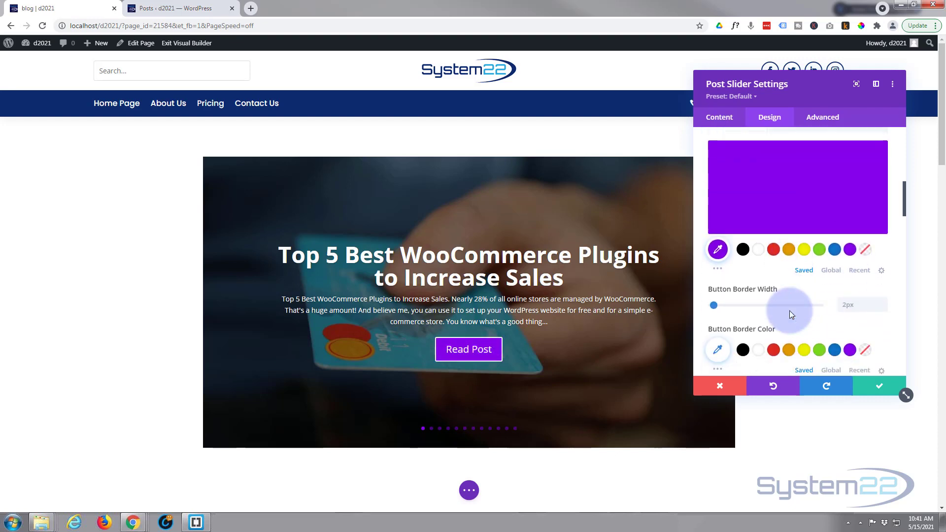
click(883, 308)
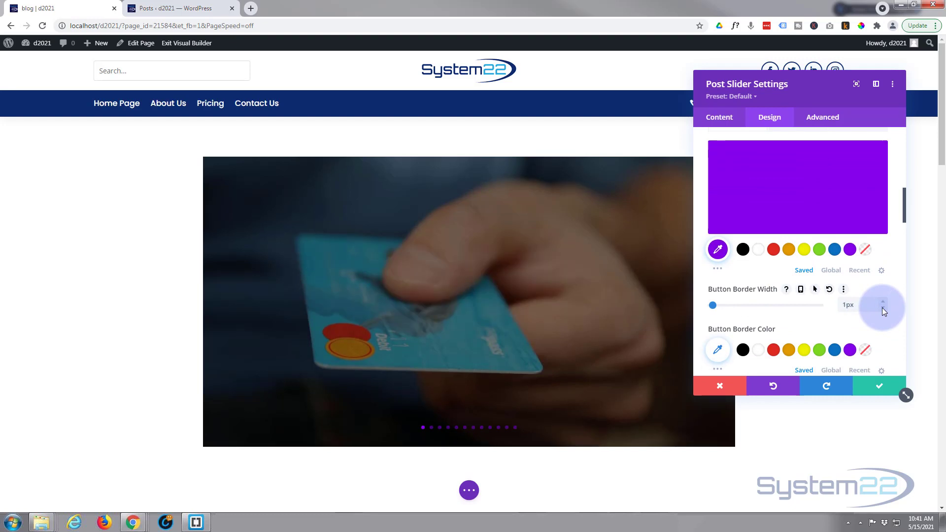
click(882, 308)
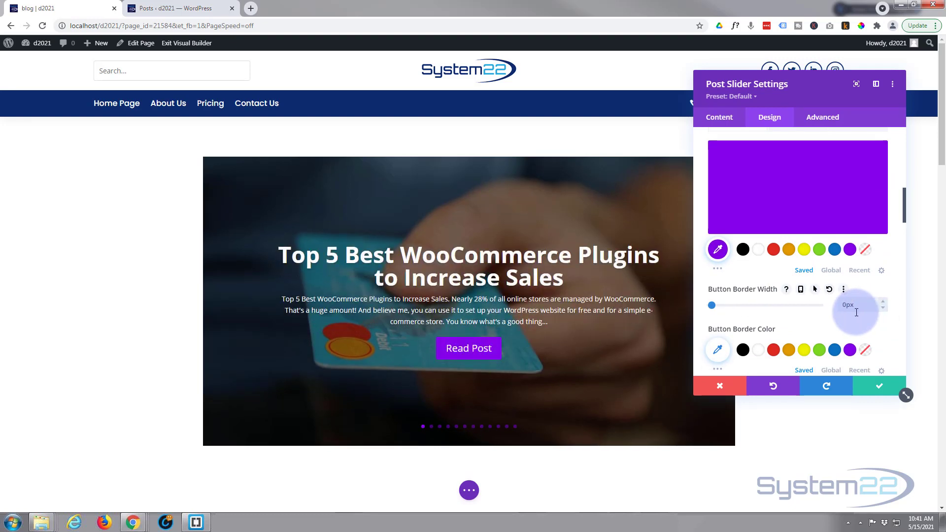
Step: Try a 50px border radius on the Read Post button and clear it back to the default
scroll(805, 274, down, 3)
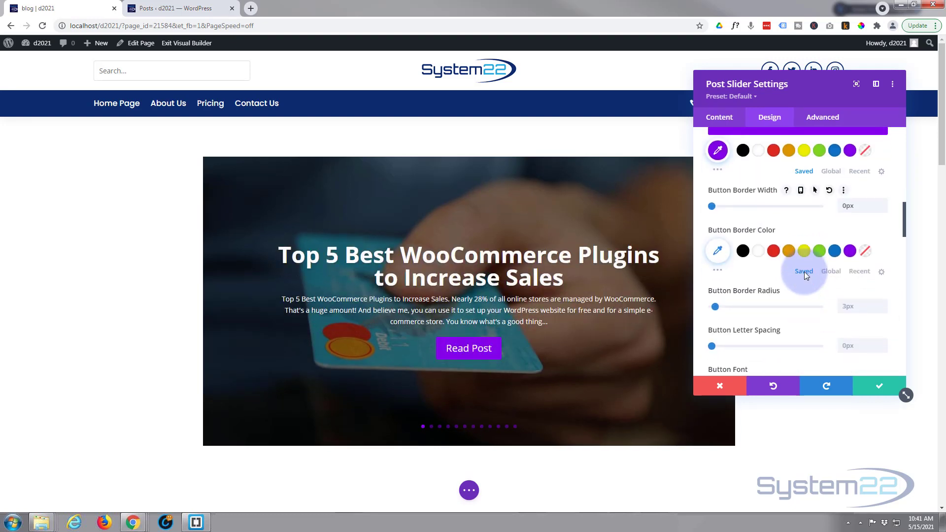
scroll(804, 271, down, 2)
scroll(803, 271, up, 1)
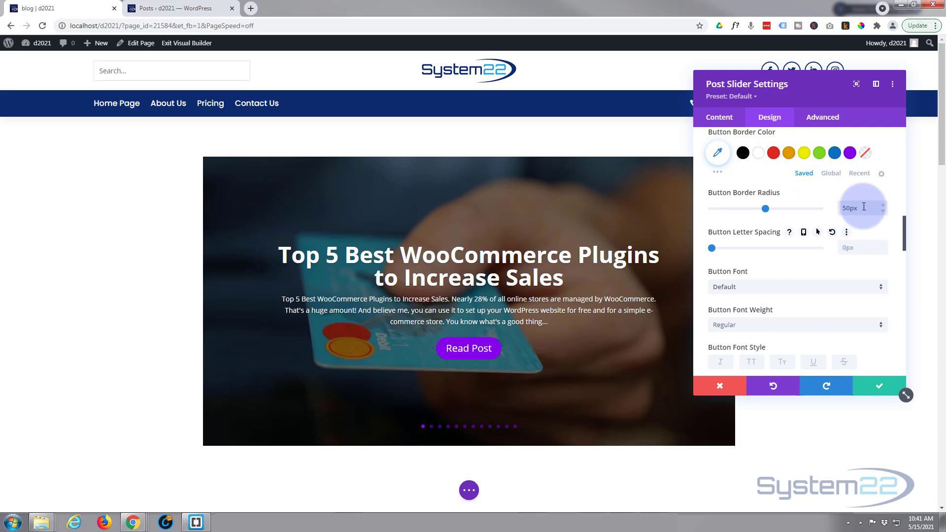
click(835, 207)
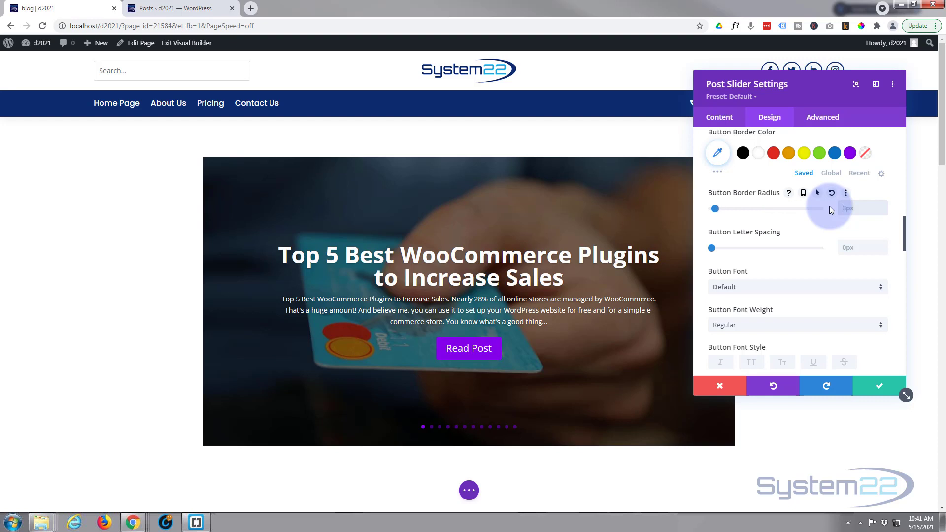
Step: Examine the button's available icons, icon placement options and the setting for showing the icon only on hover
scroll(822, 211, down, 4)
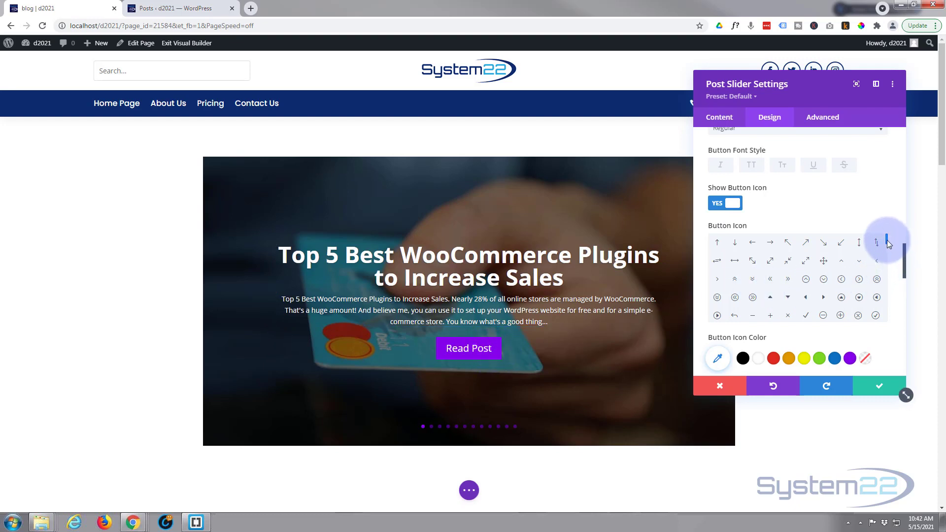
scroll(887, 245, down, 5)
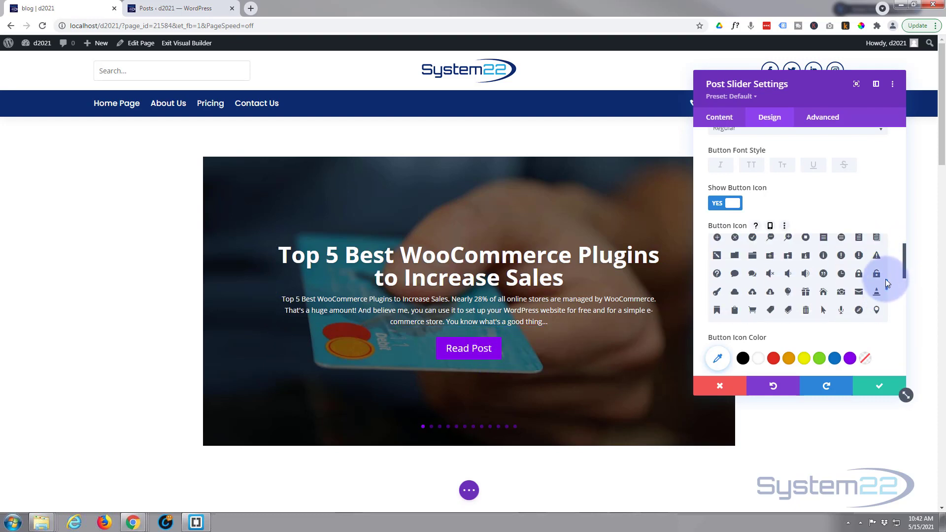
scroll(886, 276, down, 5)
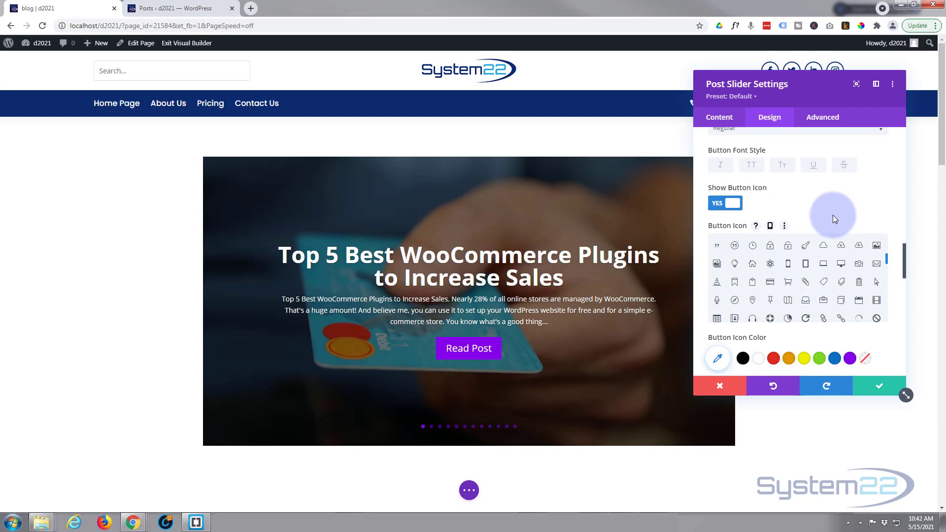
scroll(833, 215, down, 5)
scroll(834, 222, down, 1)
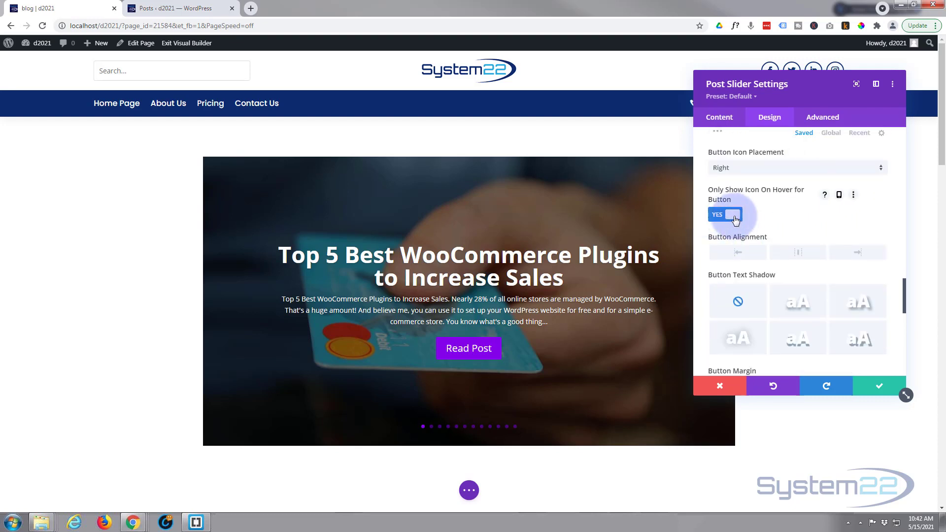
scroll(756, 224, up, 1)
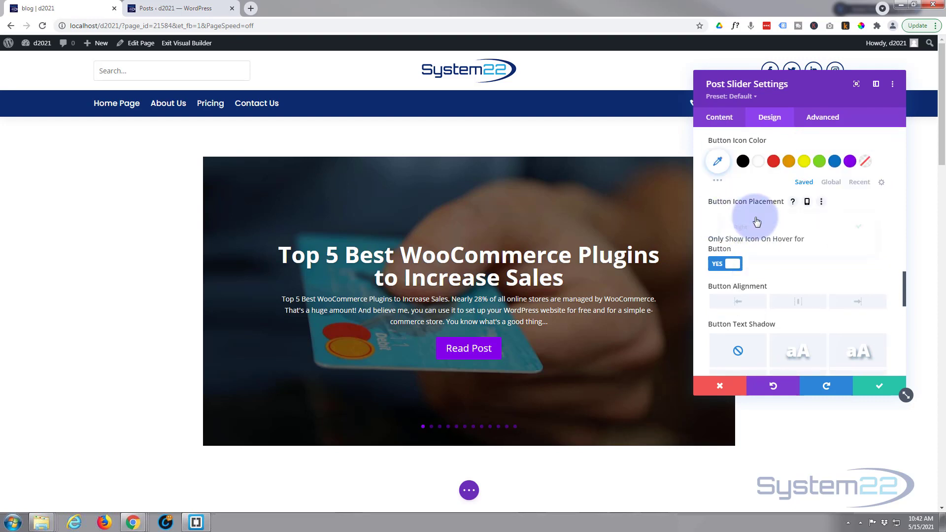
click(757, 218)
click(700, 217)
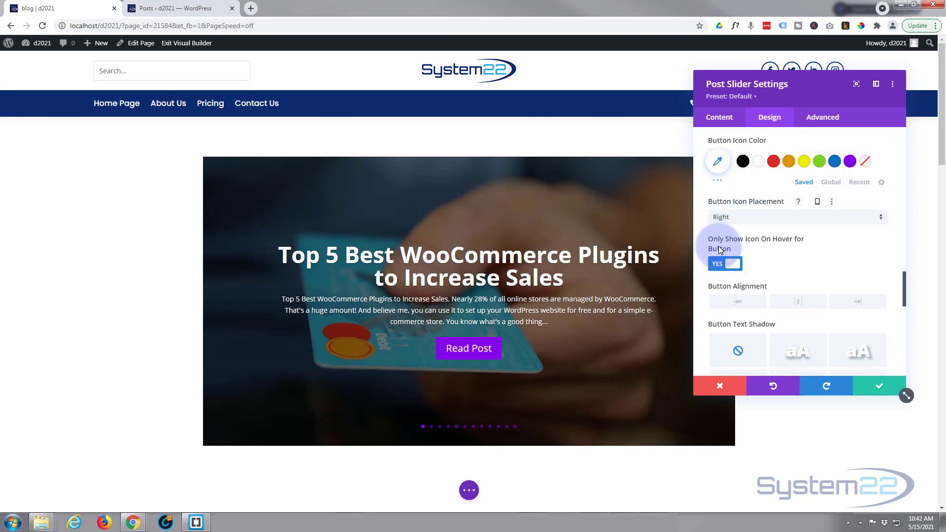
Step: Apply the text shadow preset with 0.08em horizontal length, vertical length and blur to the button text
scroll(720, 250, down, 2)
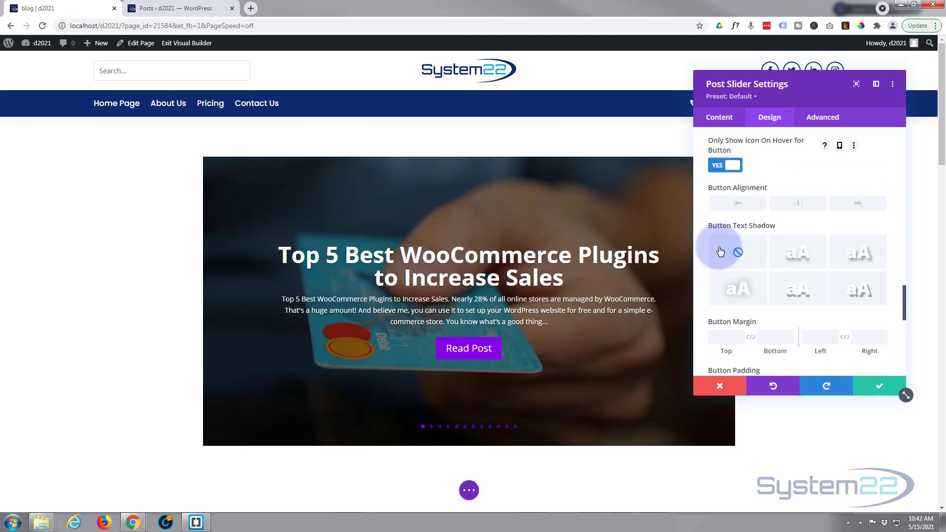
click(865, 256)
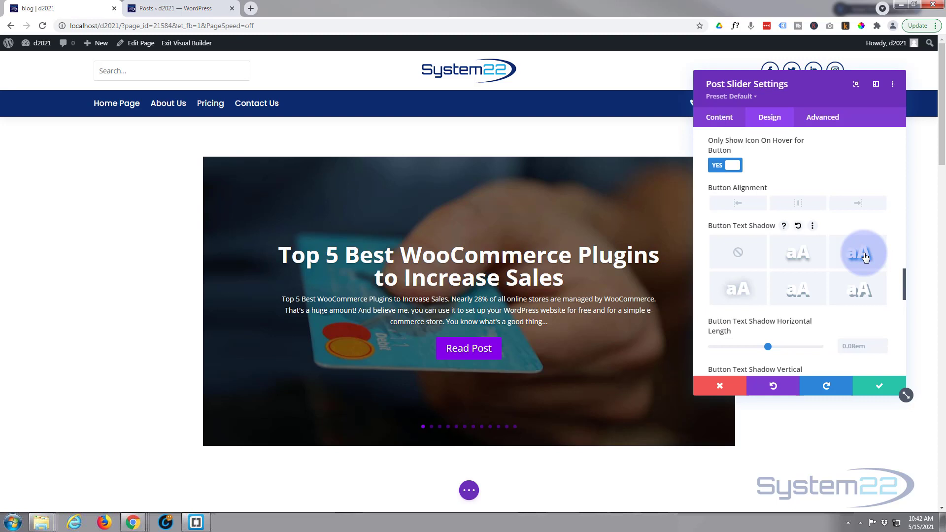
Step: Set the button padding to 20px top and bottom and 30px left and right, linking each pair
scroll(738, 262, down, 4)
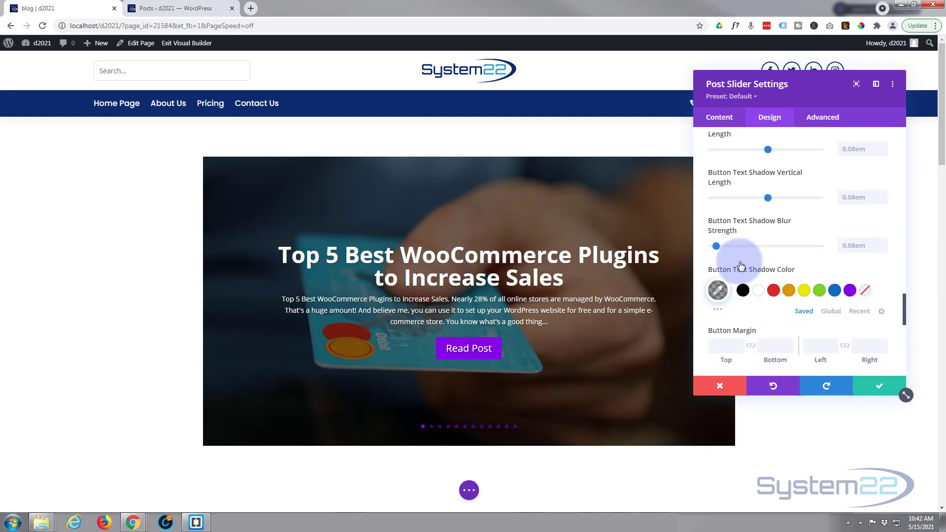
scroll(739, 263, down, 1)
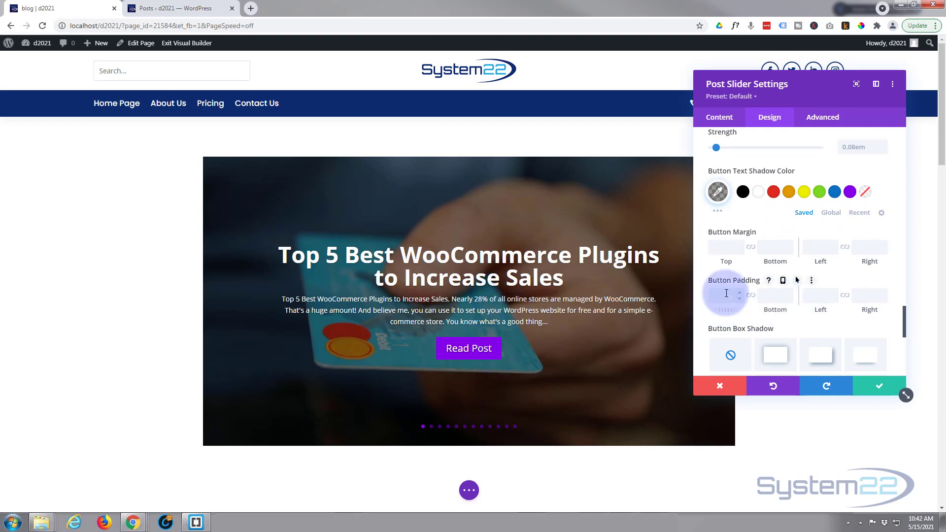
click(725, 296)
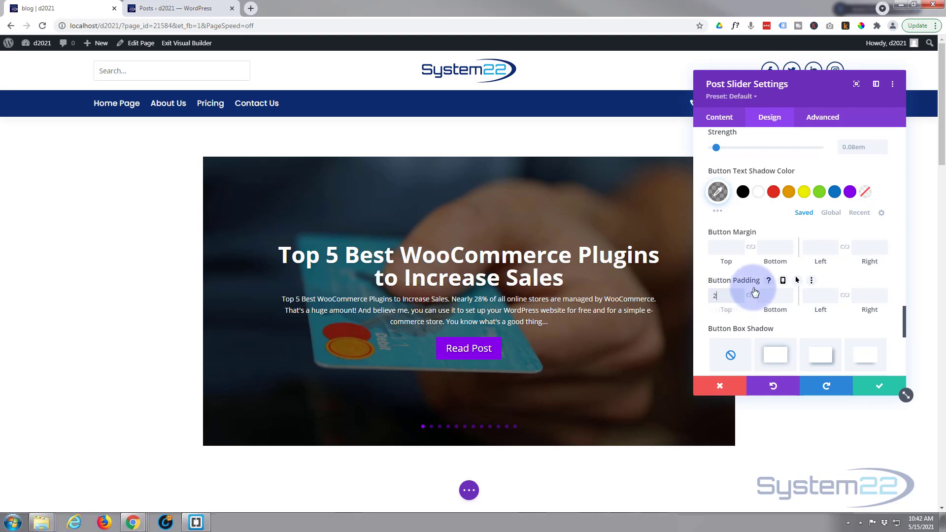
text(20px)
click(753, 296)
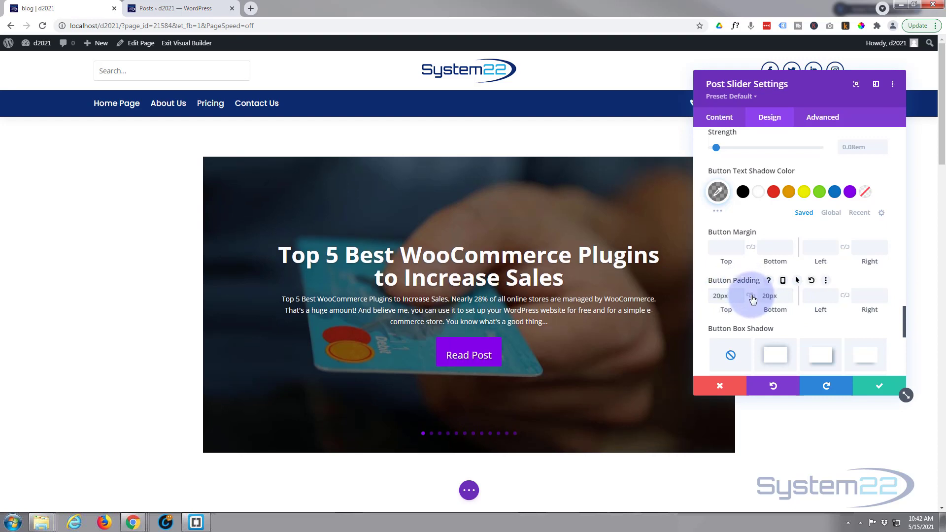
click(815, 296)
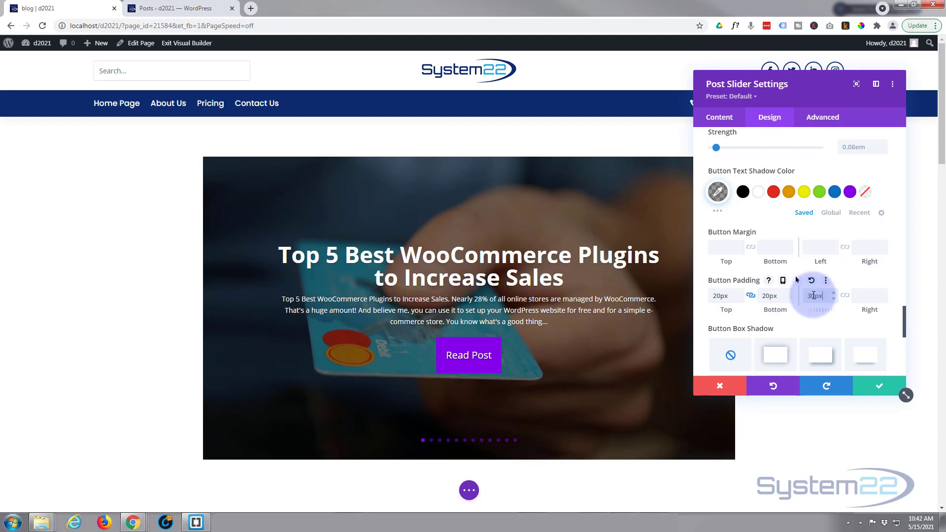
click(846, 296)
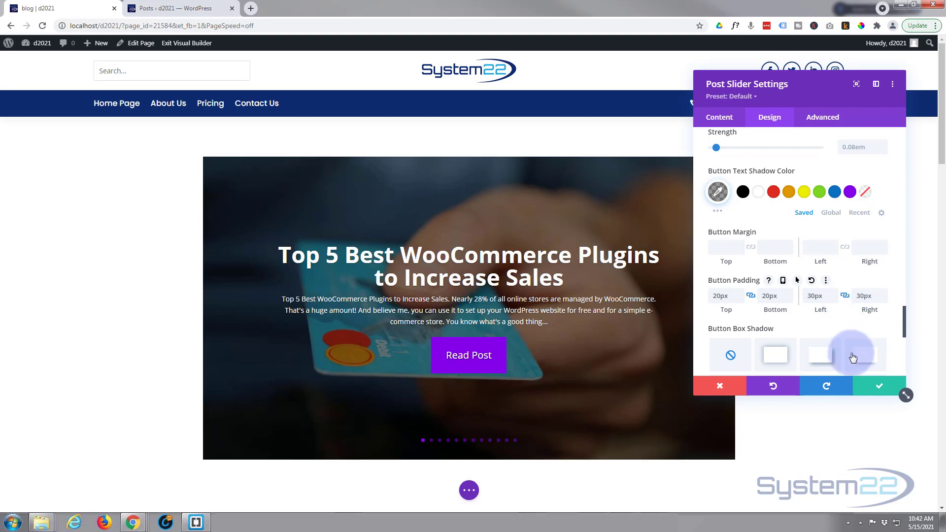
Step: Try a 71% slider width with centre, right and left module alignment, and clear the width back to its default
scroll(854, 347, down, 4)
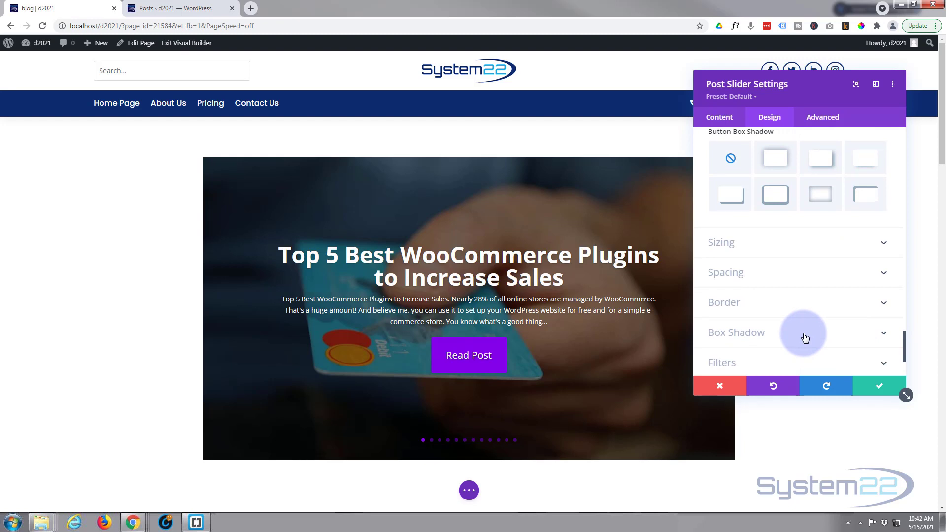
click(779, 253)
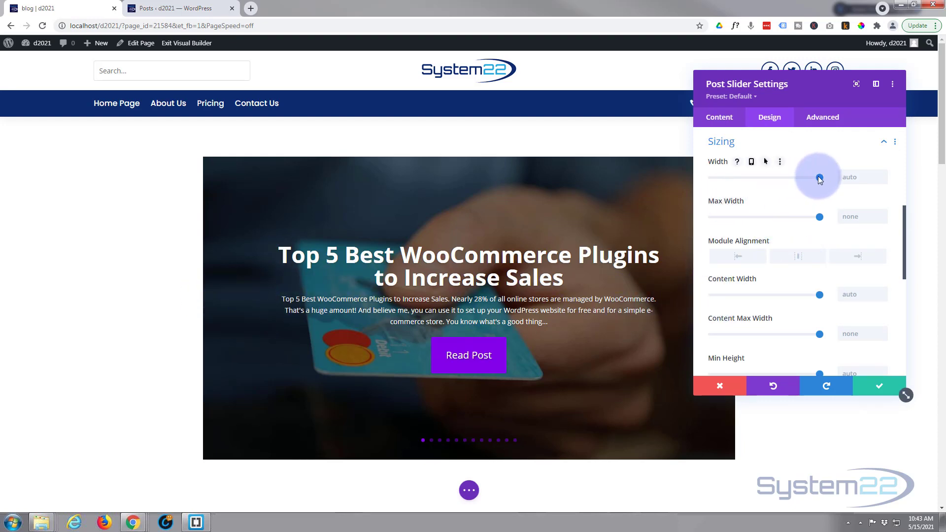
drag(818, 179, 788, 178)
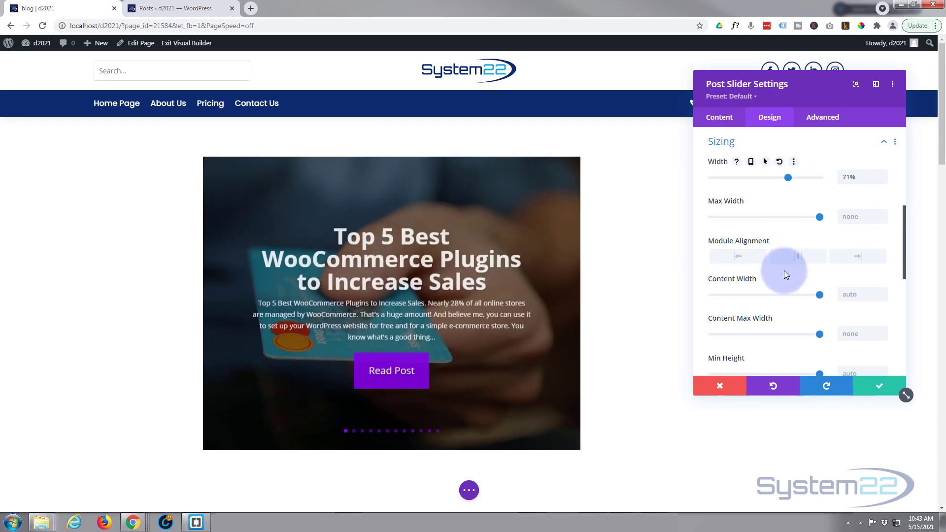
click(797, 259)
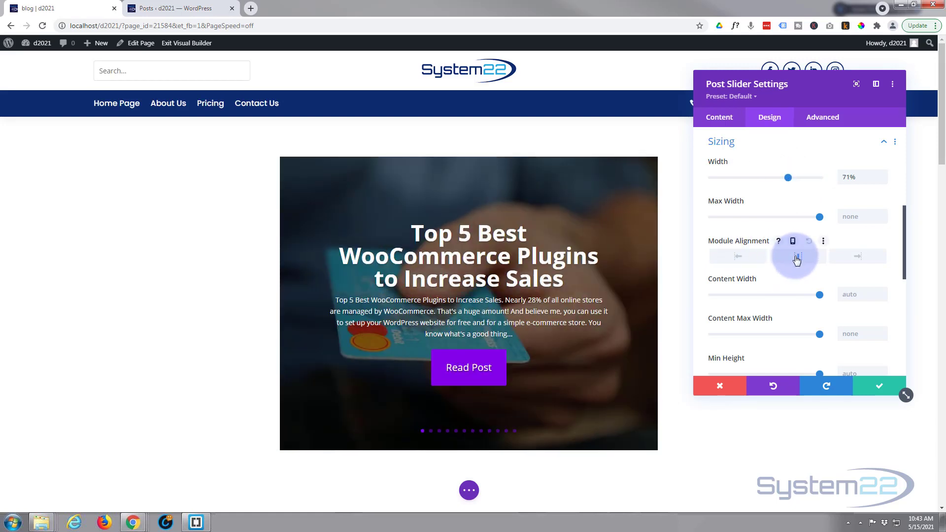
click(846, 258)
click(745, 257)
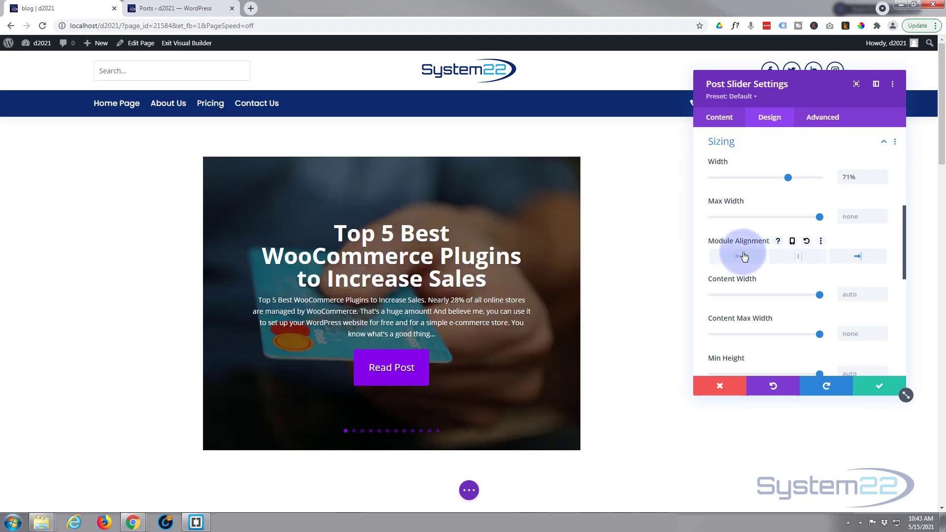
drag(859, 177, 833, 178)
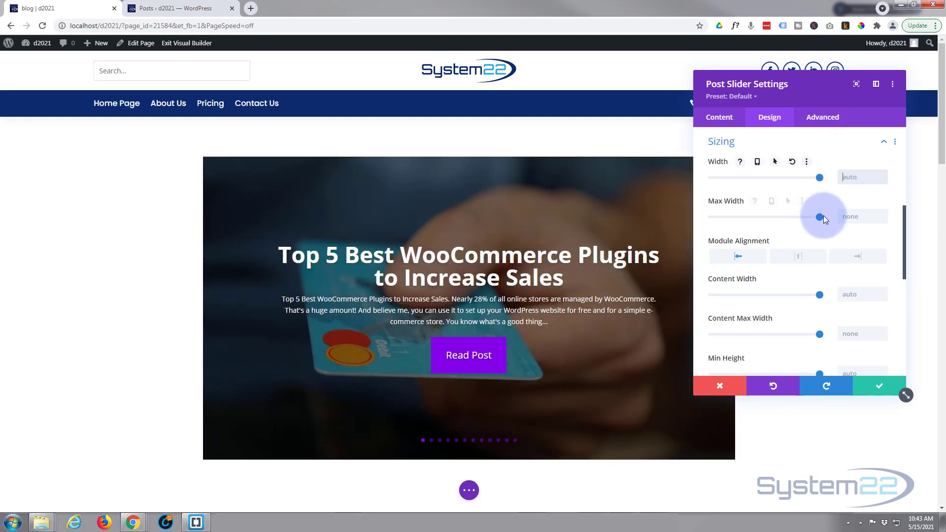
Step: Apply the bottom-edge box shadow preset with 12px vertical position, 18px blur and -6px spread to the post slider
scroll(824, 215, down, 4)
scroll(823, 215, down, 2)
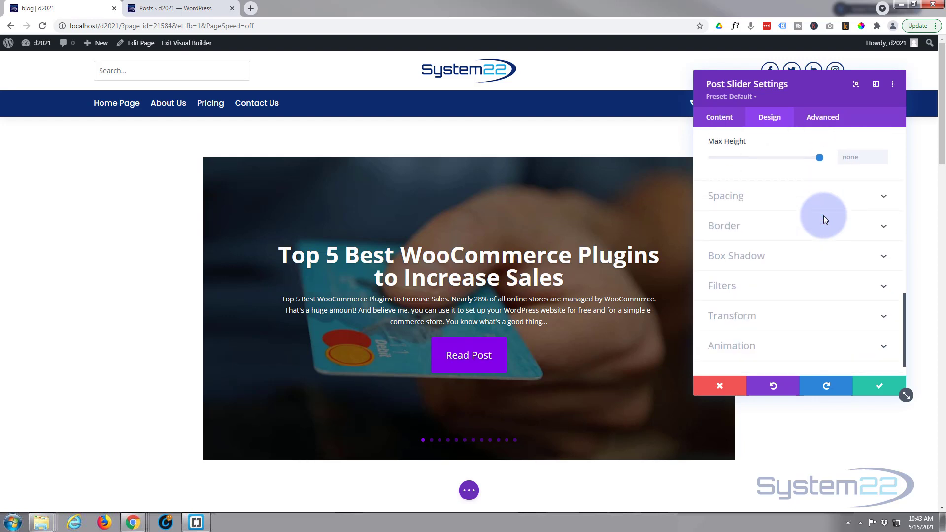
click(811, 205)
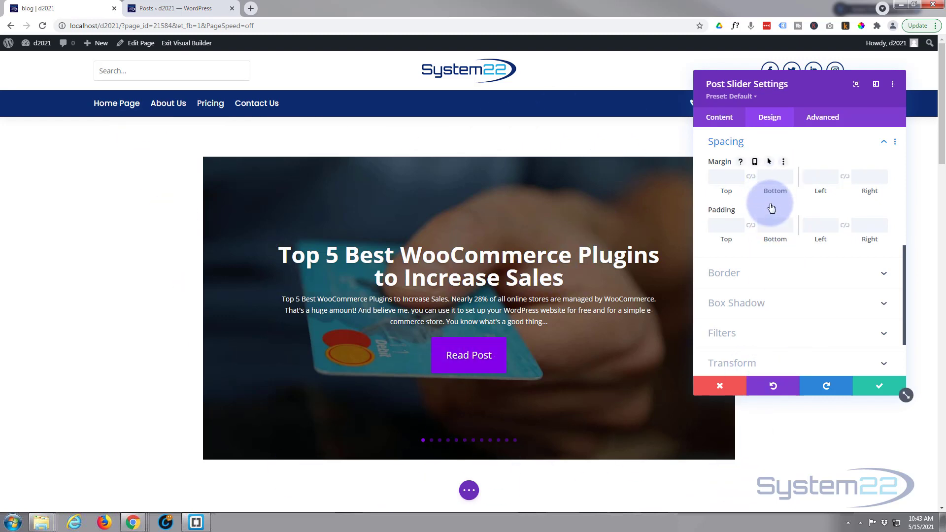
scroll(771, 207, down, 1)
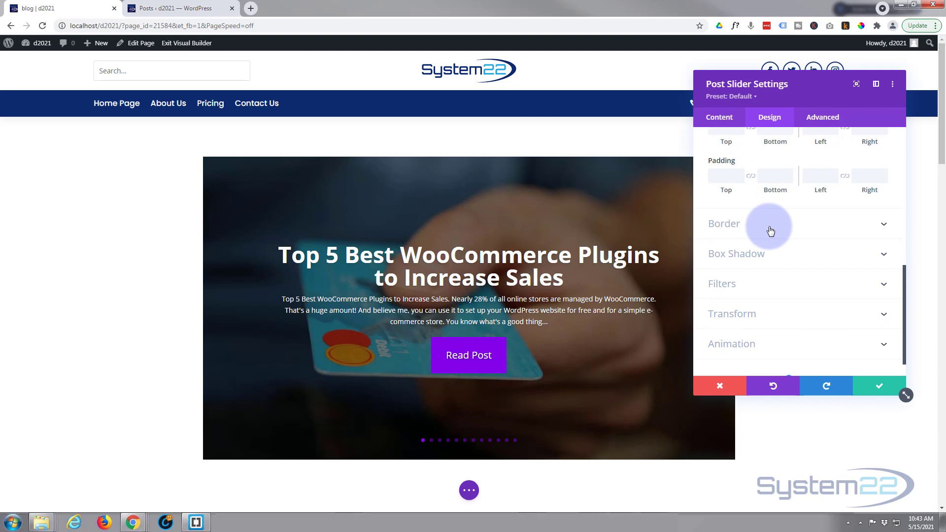
click(780, 262)
click(862, 197)
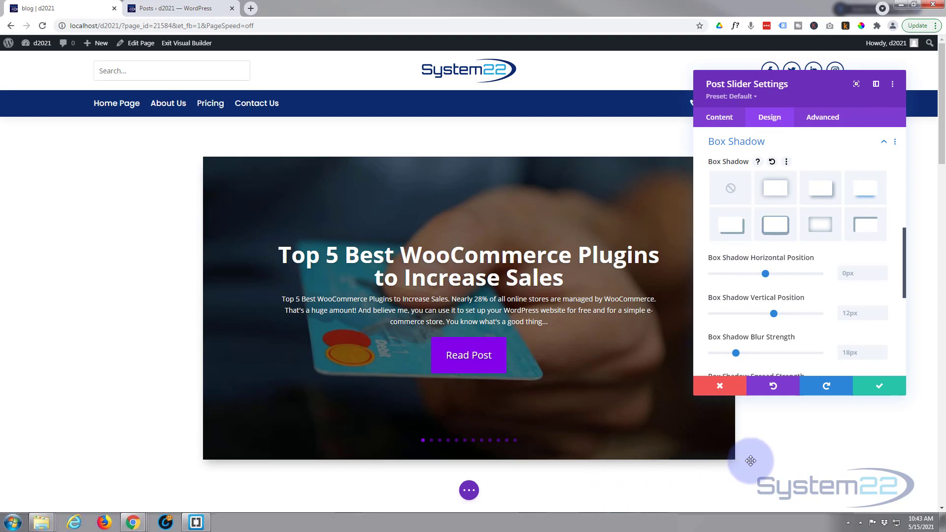
Step: Turn on the slider's automatic animation with a speed of 5000 ms and save the module settings
scroll(789, 187, down, 4)
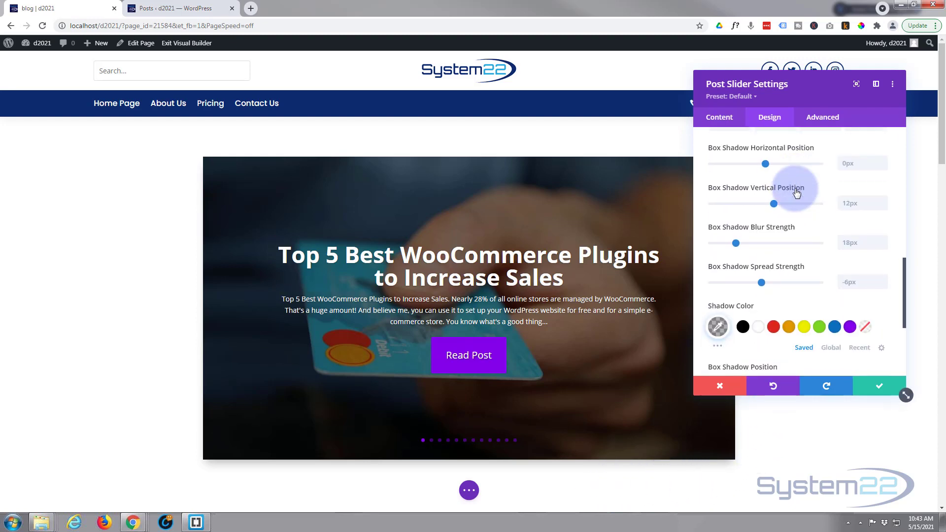
scroll(794, 188, down, 2)
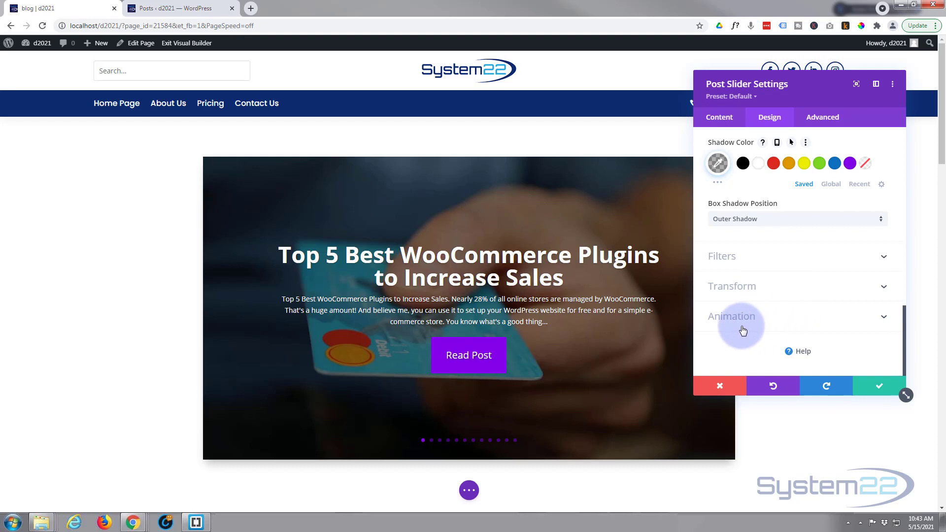
click(788, 322)
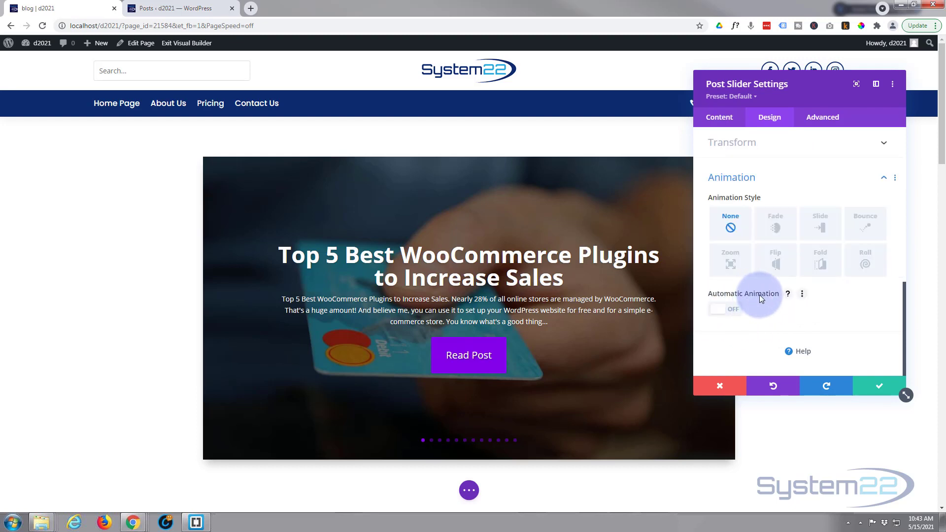
click(733, 312)
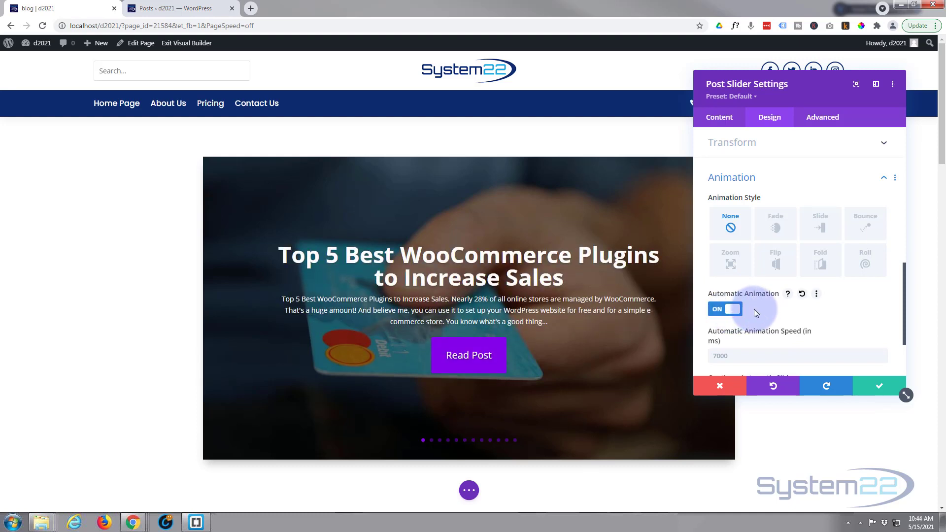
scroll(755, 310, down, 2)
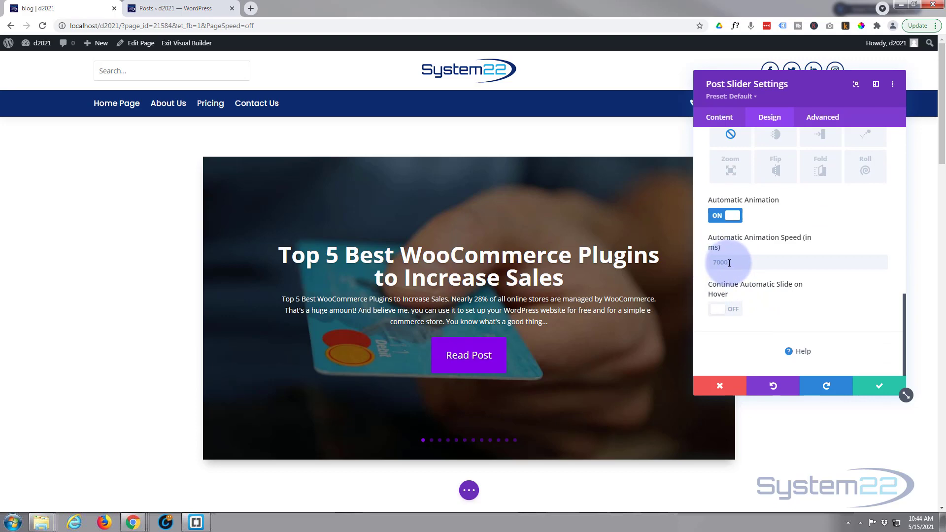
drag(733, 263, 704, 265)
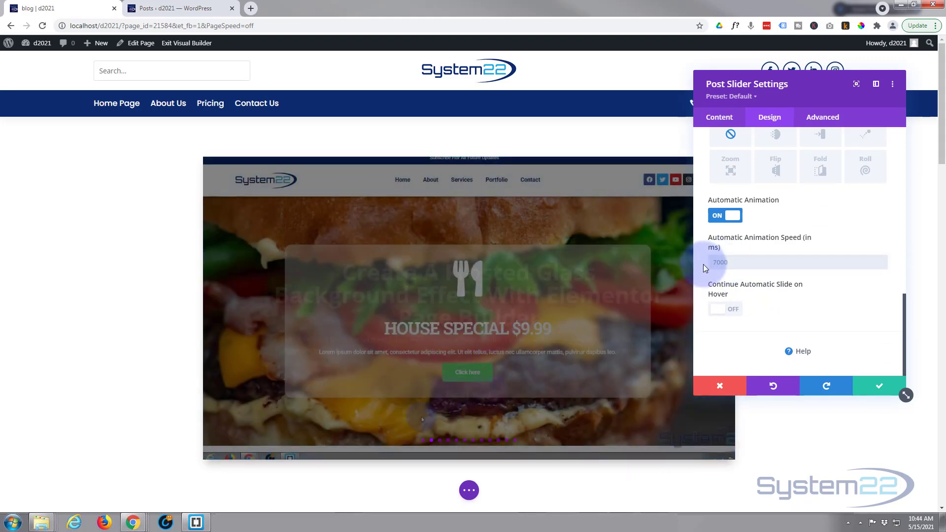
text(5000)
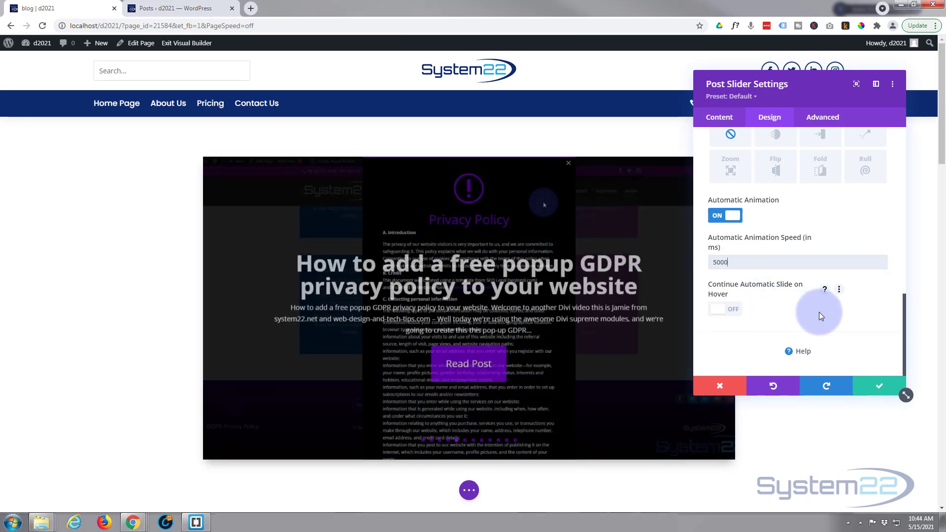
click(881, 390)
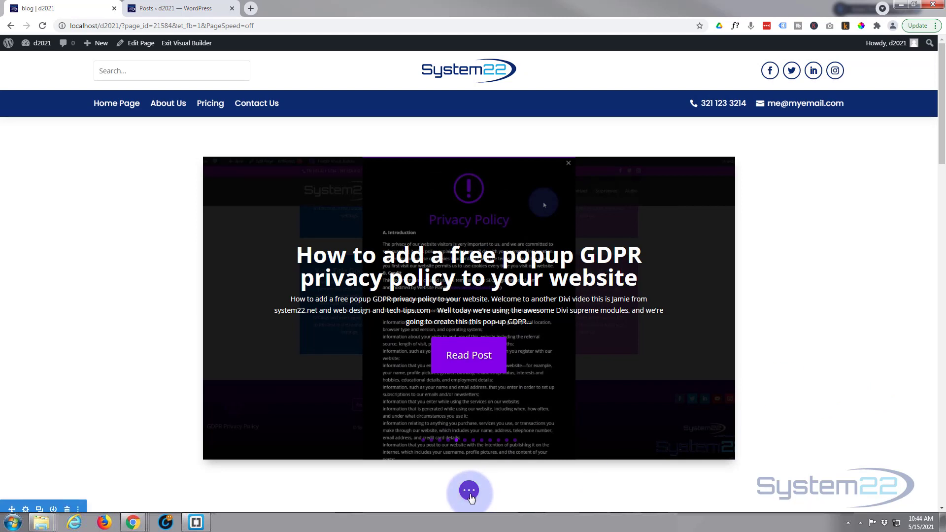
Step: Save the blog page and exit the Visual Builder to view the live page
click(469, 492)
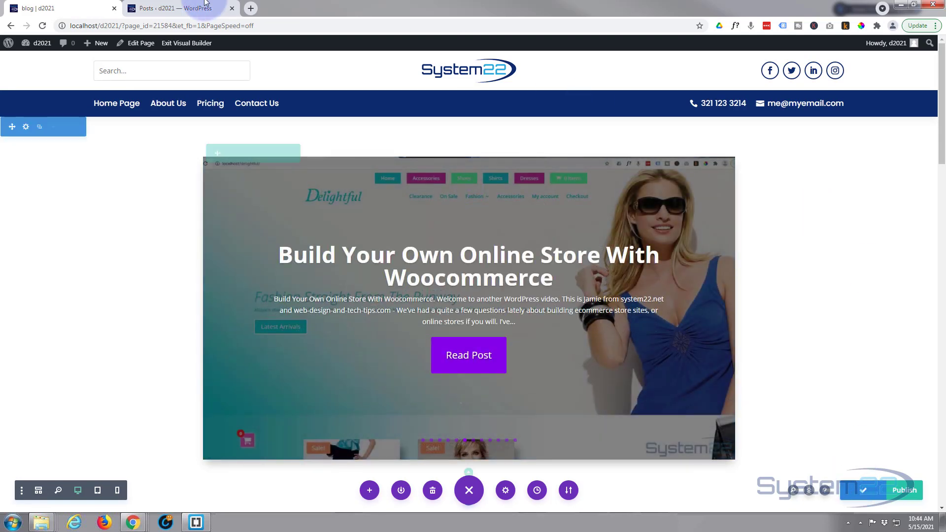
click(179, 45)
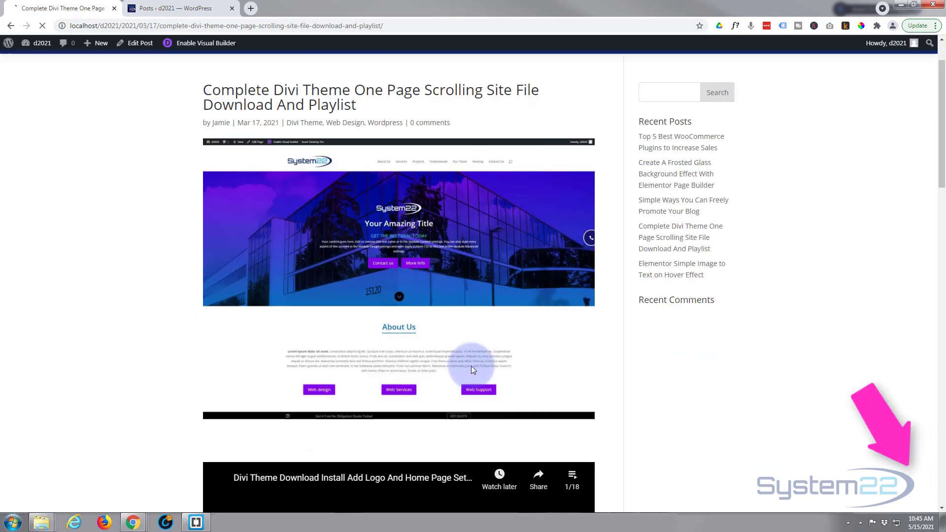
Step: Look through the full post opened from the slider's Read Post button and return to the blog page
scroll(471, 367, down, 5)
scroll(474, 368, down, 10)
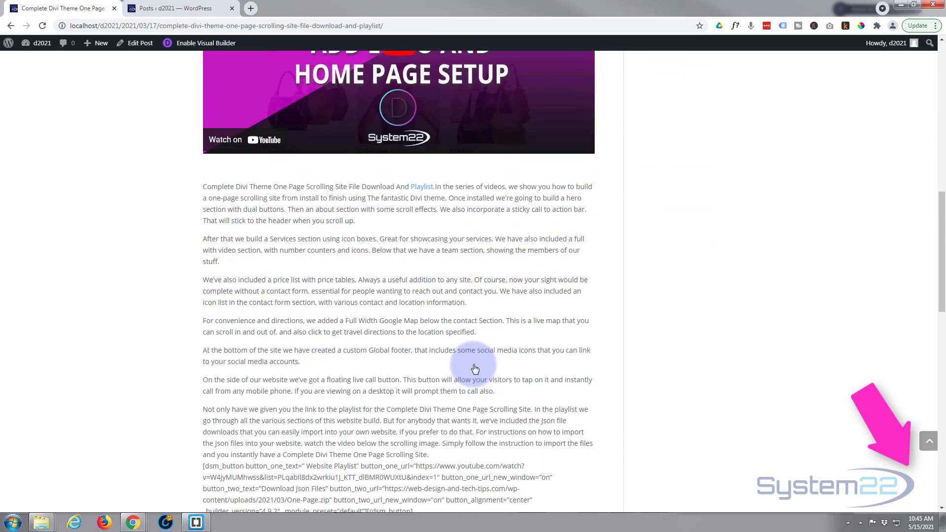
scroll(475, 369, down, 1)
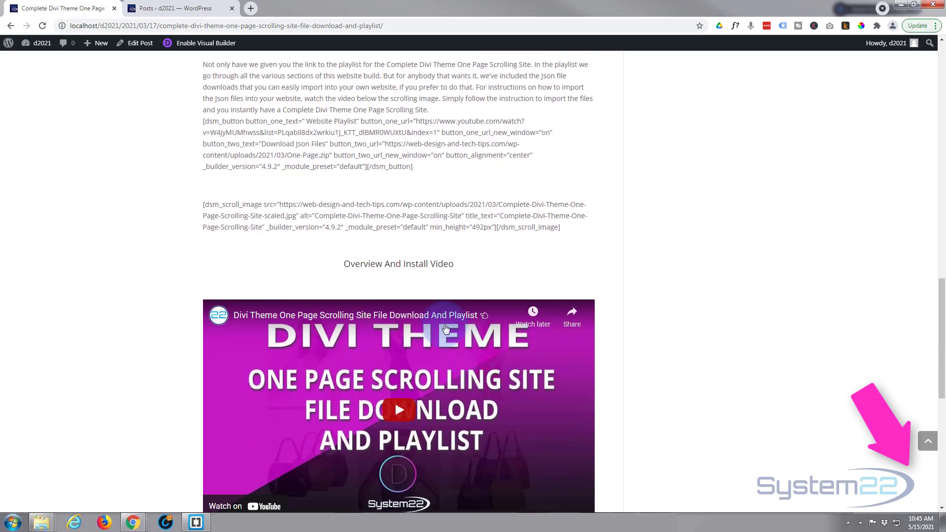
click(10, 25)
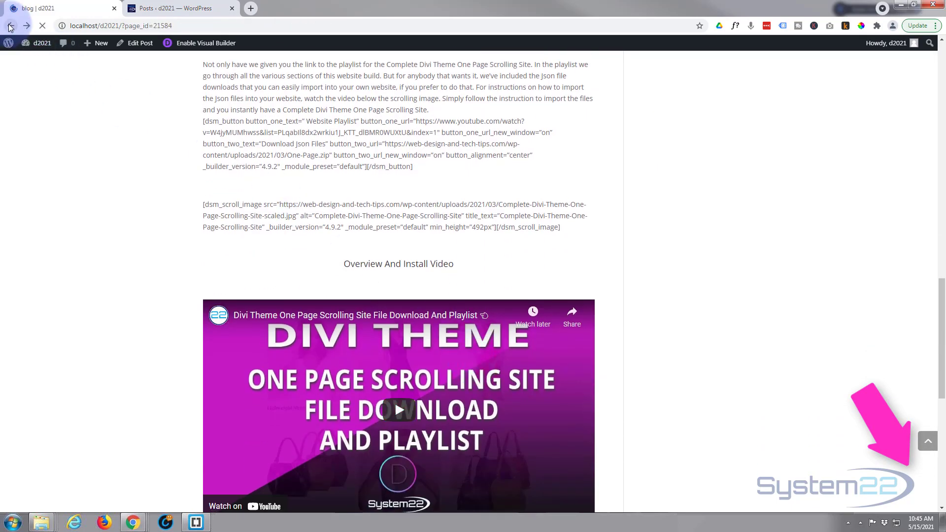